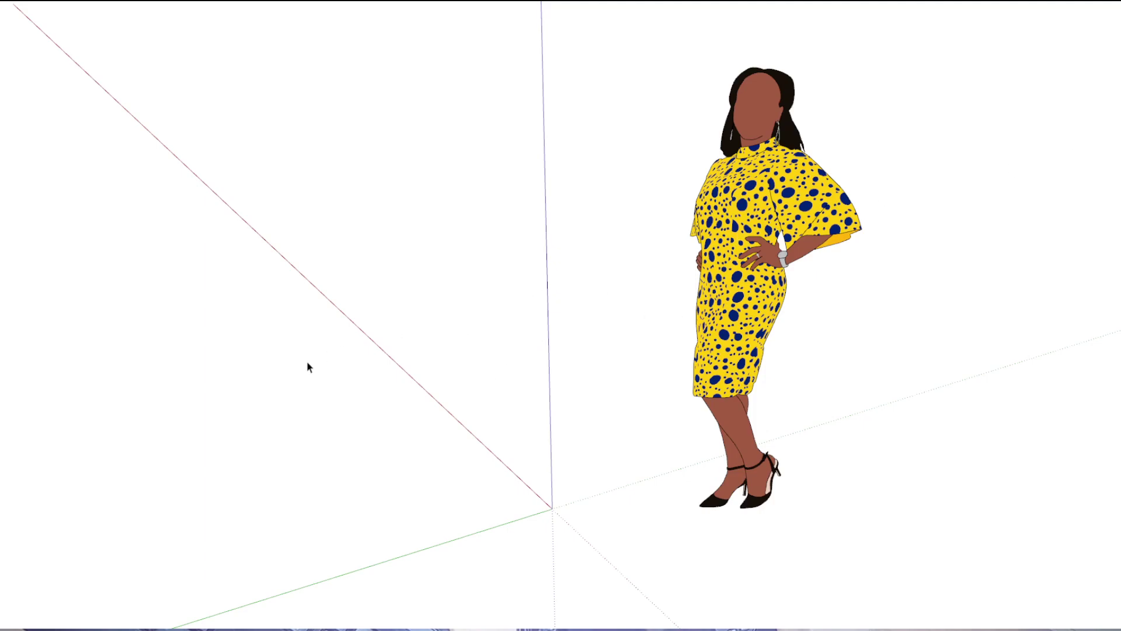
- Draw a rectangle on the ground beside the origin and pull it up into a solid box
middle_drag(526, 435, 95, 388)
scroll(210, 351, down, 3)
middle_drag(235, 343, 613, 391)
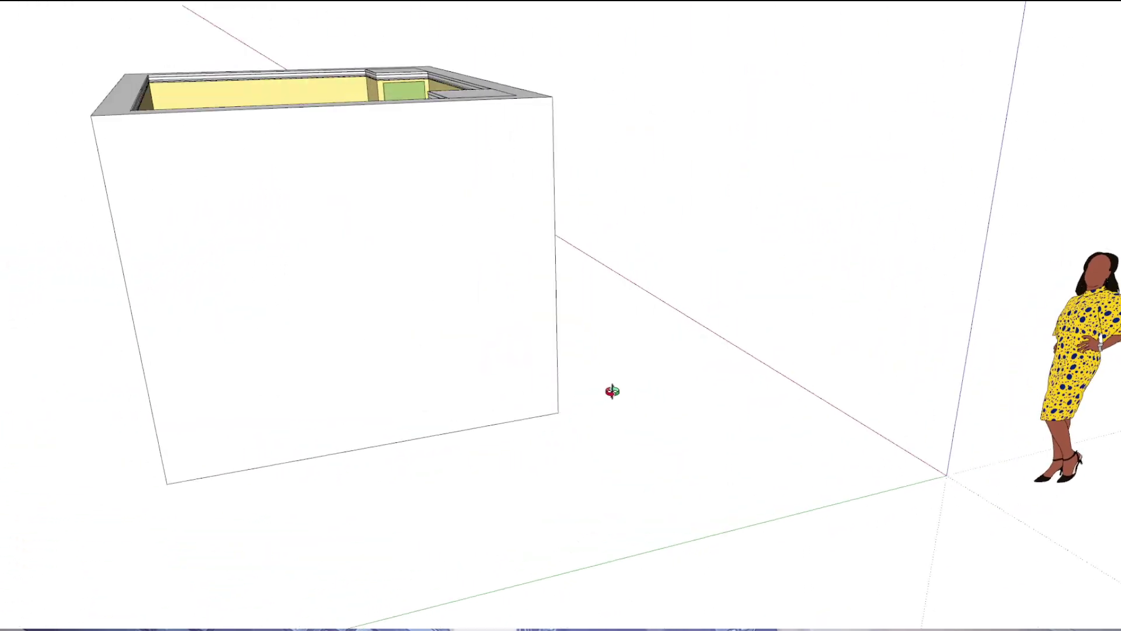
scroll(698, 385, down, 1)
shift+middle_drag(716, 388, 777, 345)
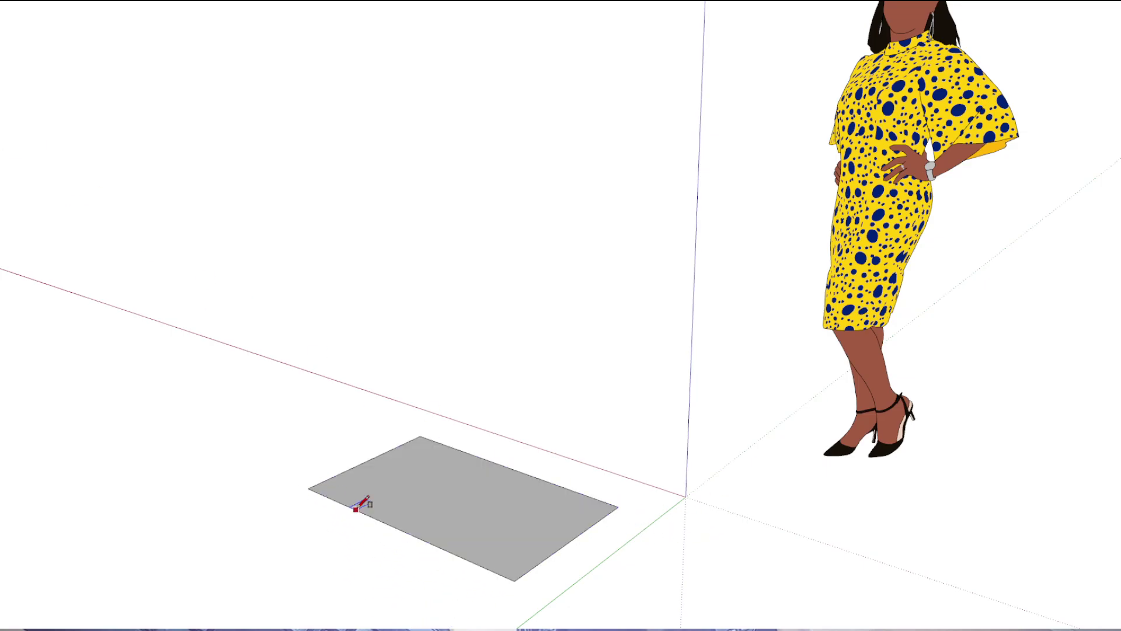
drag(426, 518, 415, 406)
scroll(533, 538, down, 2)
- Select all connected faces and edges of the box and make them a group
key(space)
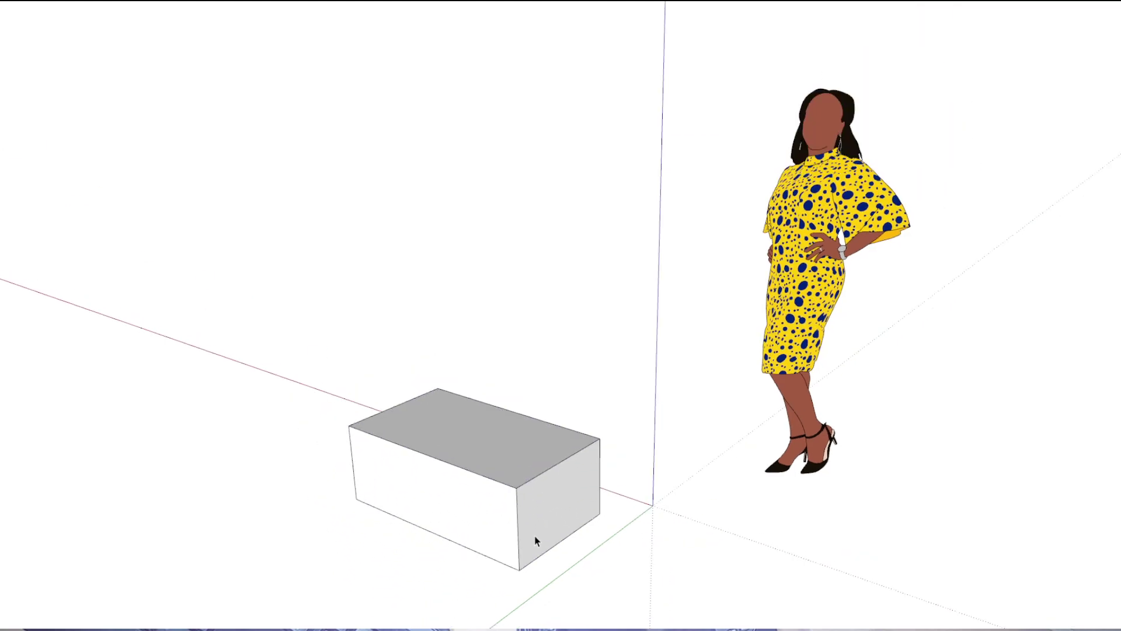
click(529, 528)
triple_click(530, 528)
key(super+g)
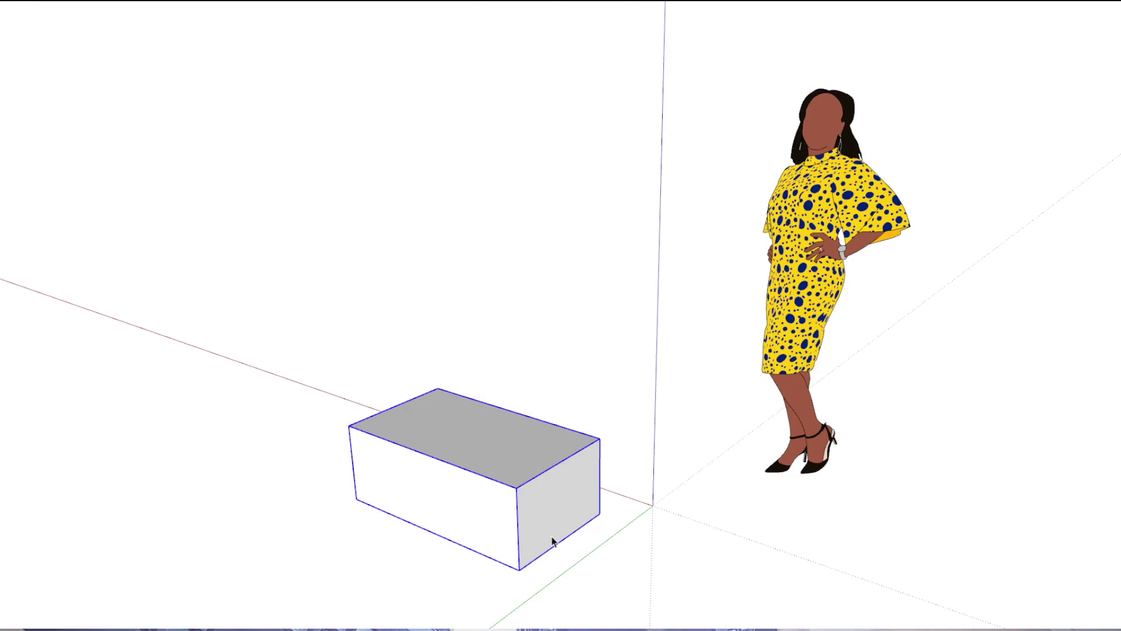
- Open the group to examine its local axes and bounding box, and close it again
double_click(554, 545)
middle_drag(549, 546, 553, 520)
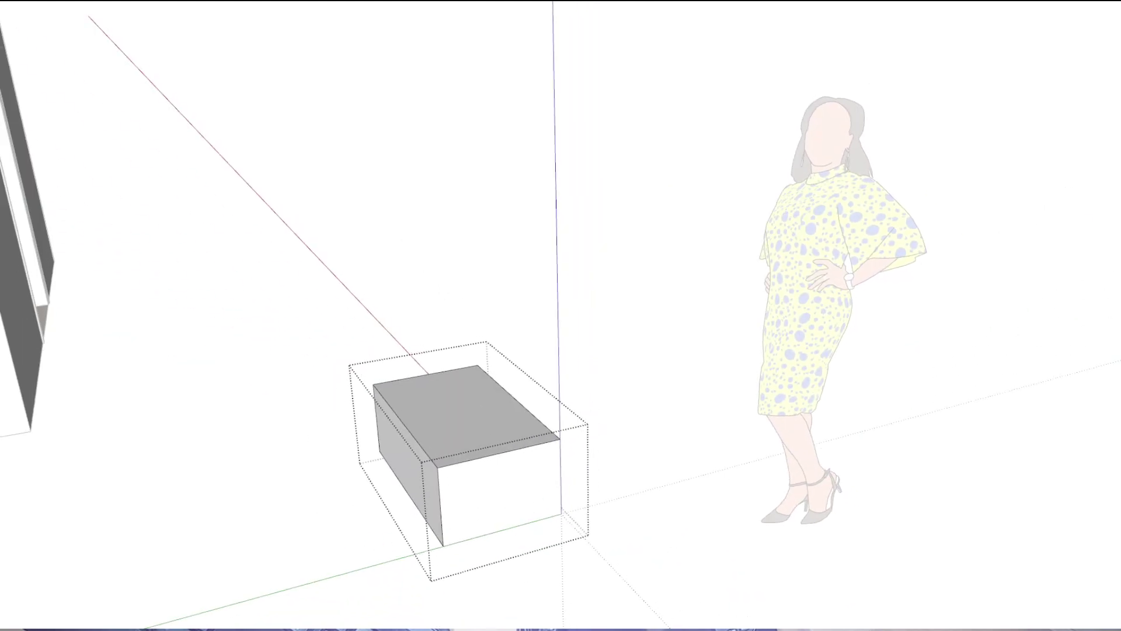
key(Escape)
- Select the box group and rotate it in several directions with the Move tool's rotation grips on its faces
click(511, 497)
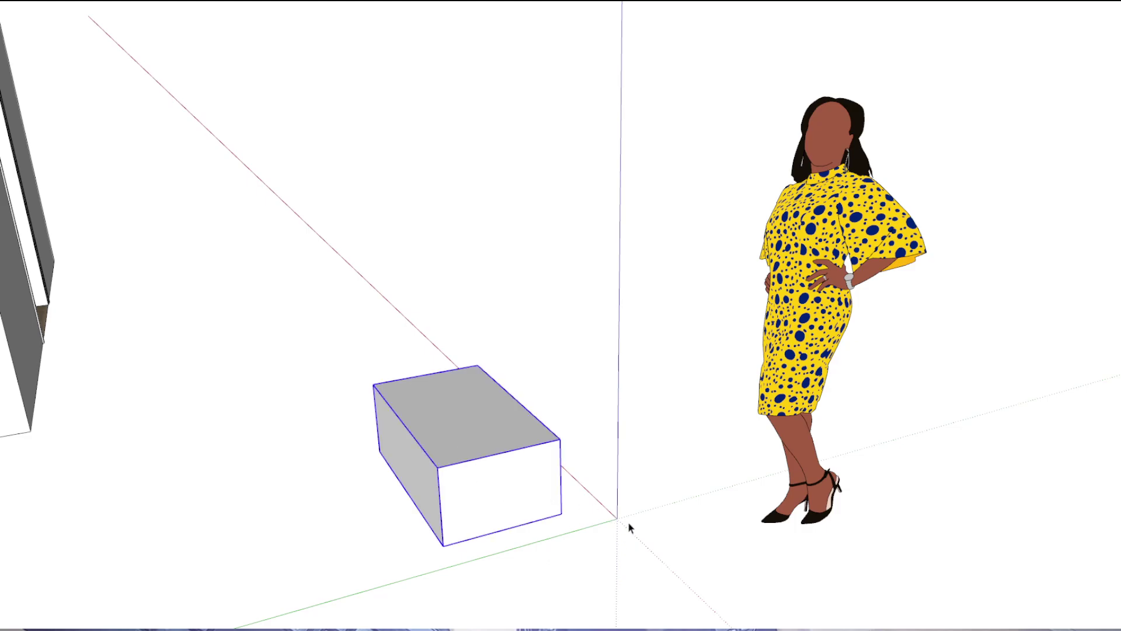
scroll(483, 491, up, 2)
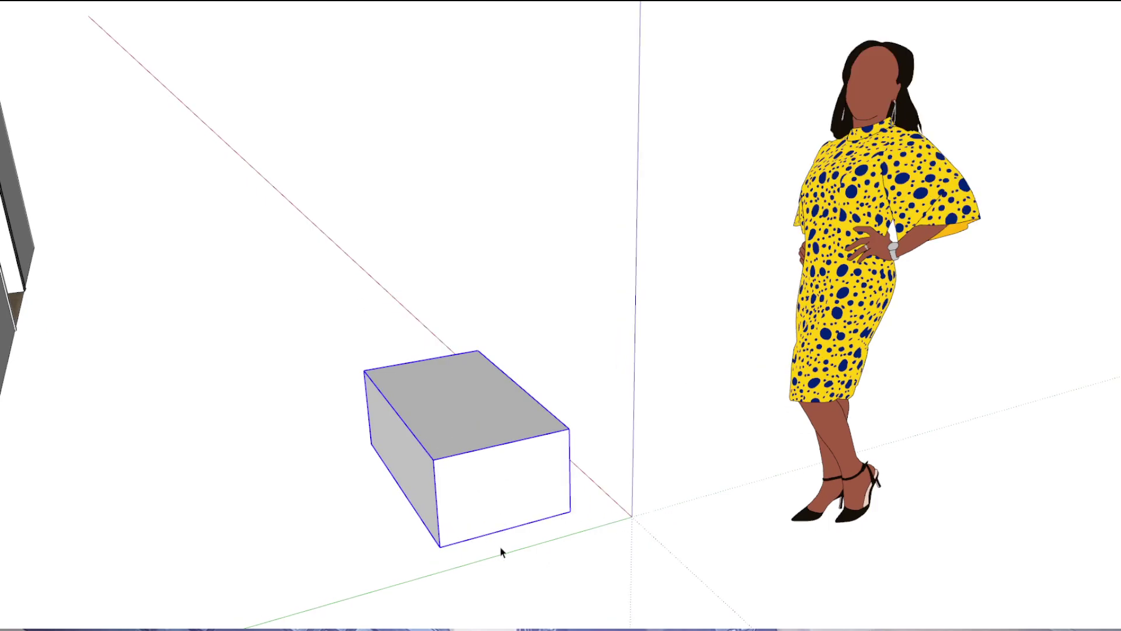
scroll(494, 492, down, 1)
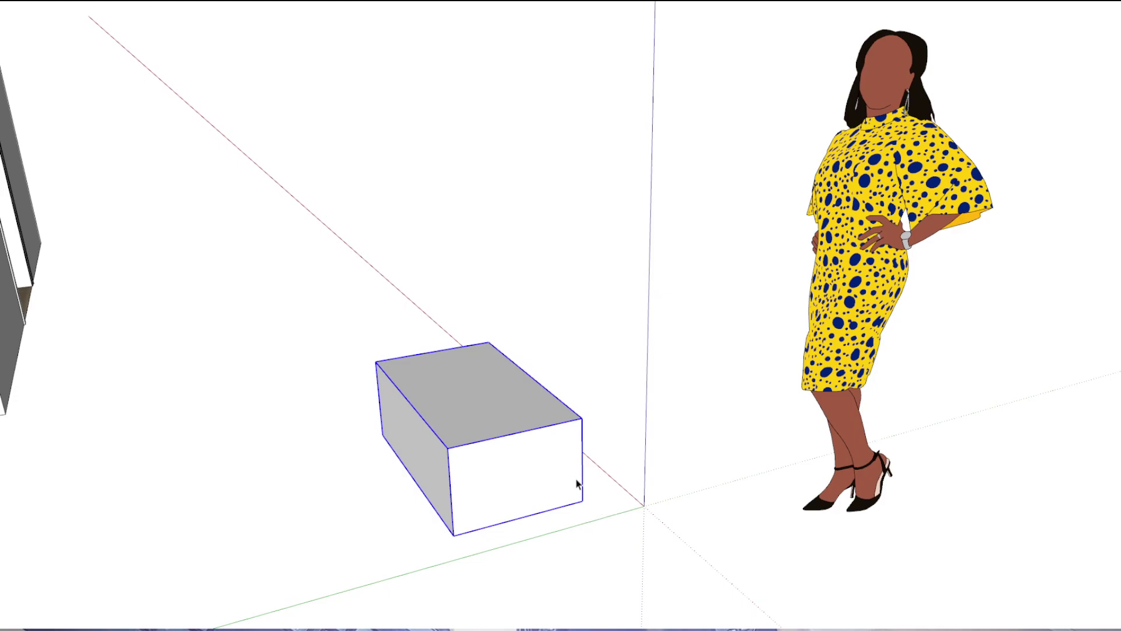
scroll(621, 466, up, 2)
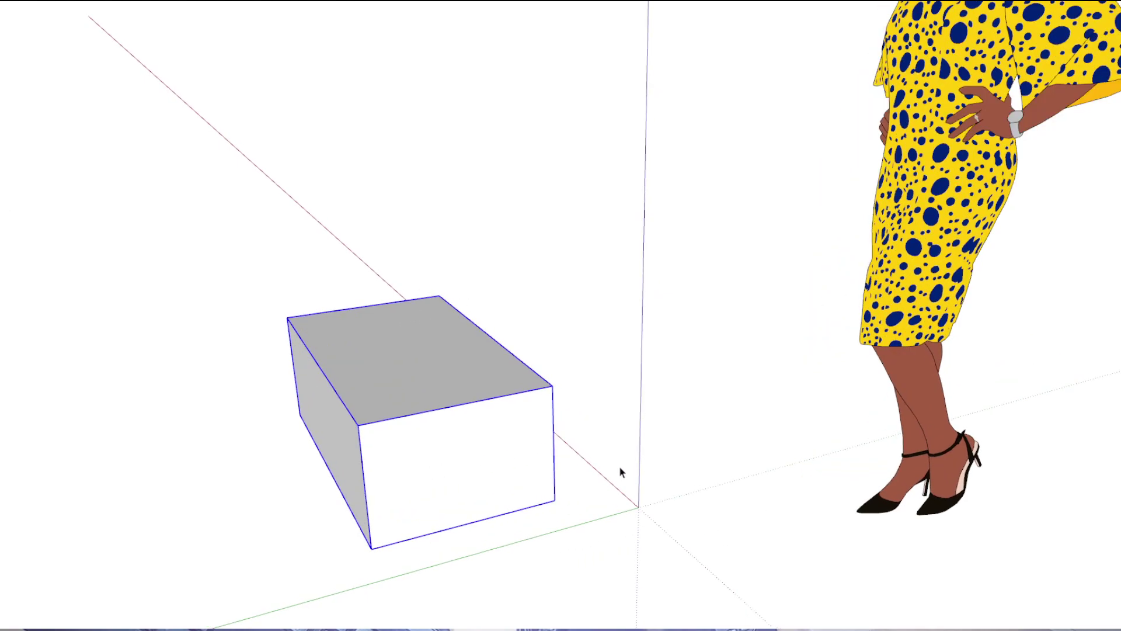
key(m)
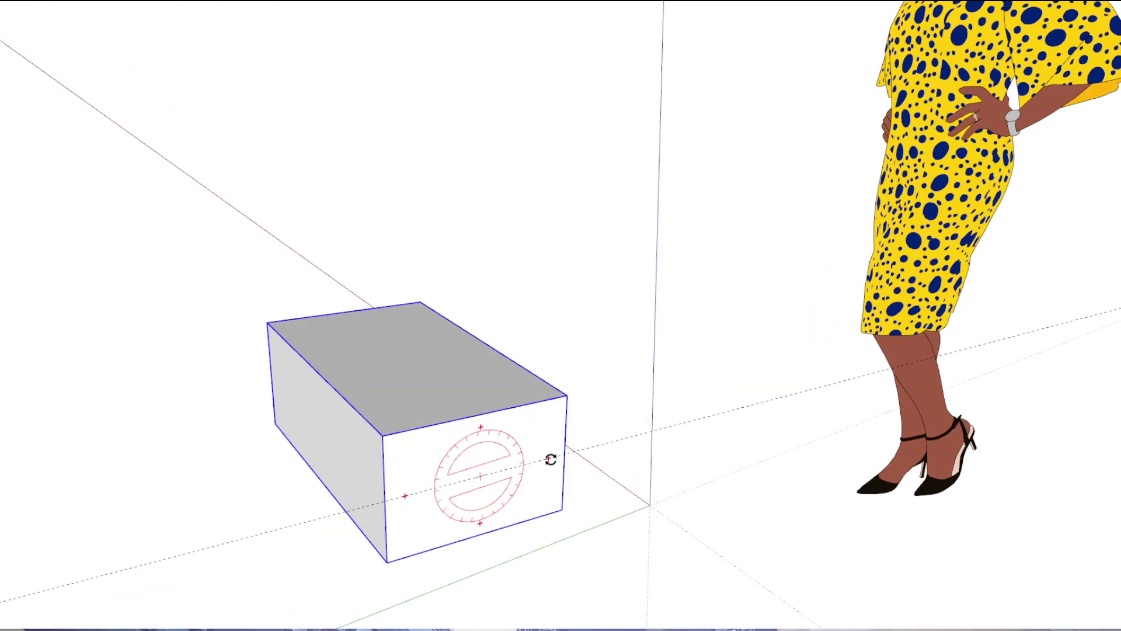
drag(548, 455, 506, 446)
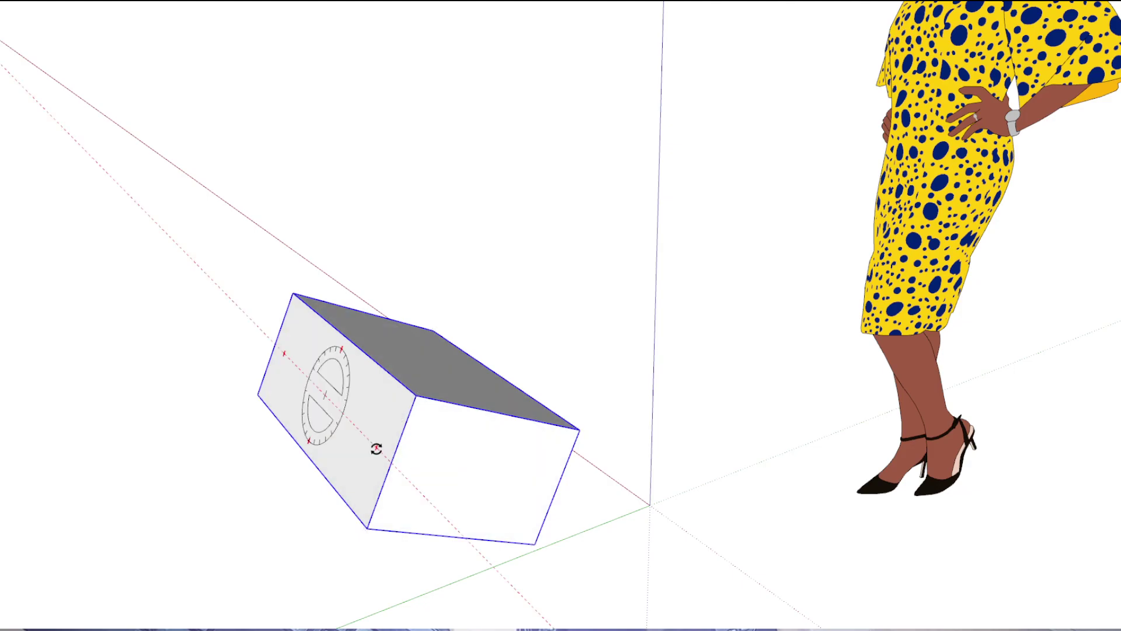
drag(376, 449, 378, 368)
middle_drag(479, 450, 454, 410)
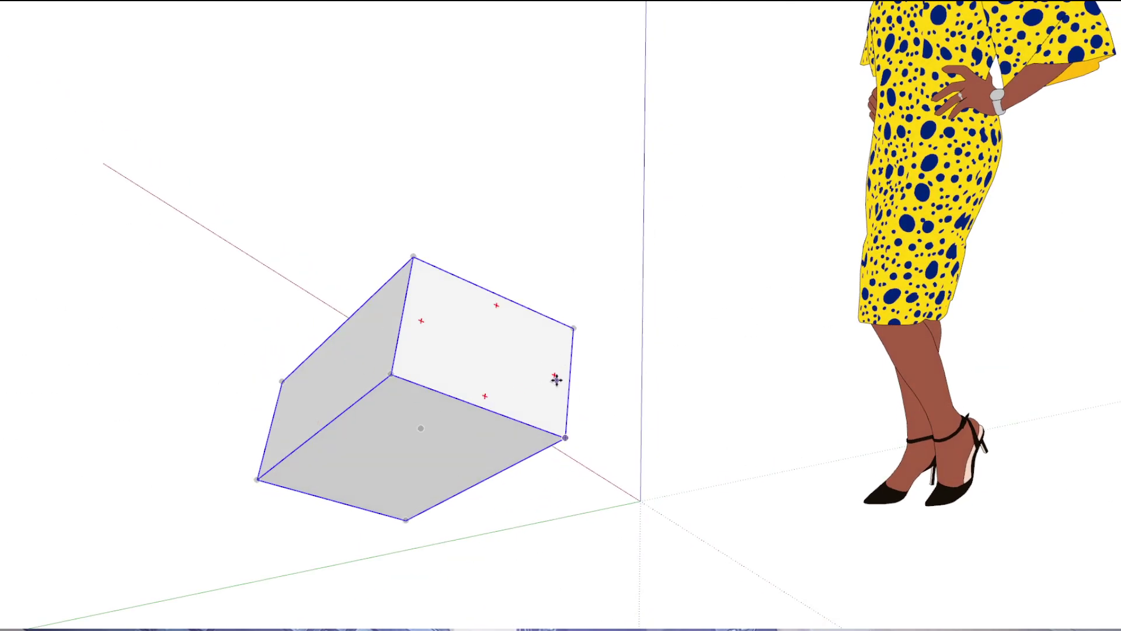
drag(463, 420, 395, 396)
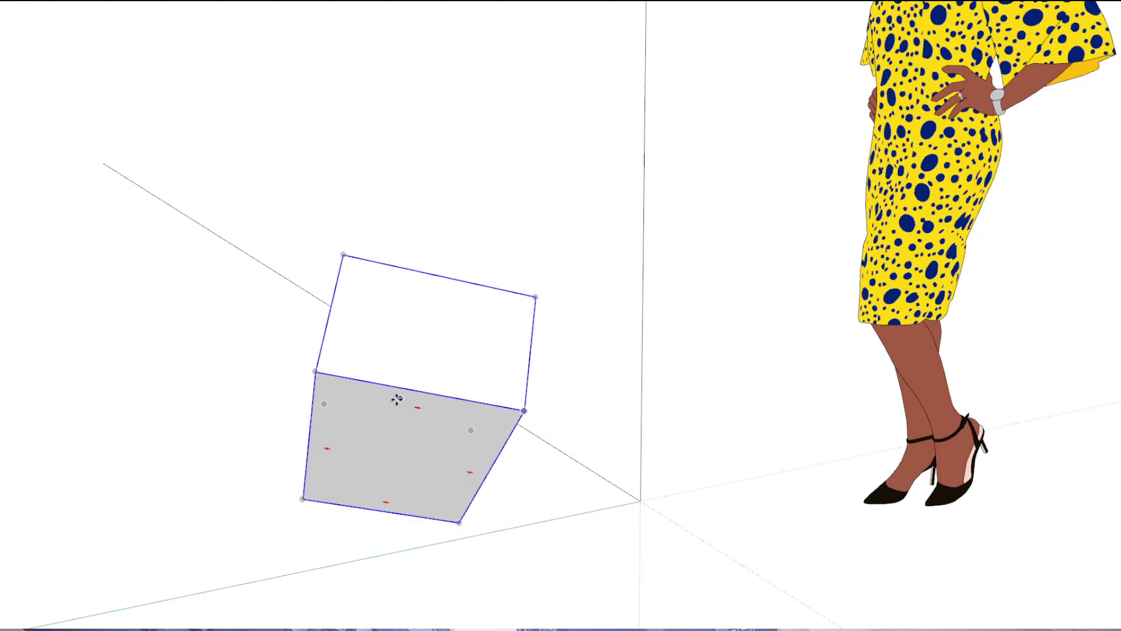
- Rotate the tilted group by the grips on its side face until it lies flat again
mouse_move(396, 395)
middle_down()
mouse_move(492, 455)
mouse_move(739, 526)
mouse_move(760, 462)
mouse_move(691, 383)
mouse_move(939, 368)
mouse_move(723, 438)
mouse_move(477, 445)
mouse_move(709, 431)
mouse_move(621, 398)
mouse_move(391, 243)
mouse_move(377, 221)
mouse_move(663, 300)
mouse_move(544, 355)
mouse_move(633, 483)
mouse_move(732, 370)
mouse_move(491, 393)
mouse_move(716, 358)
mouse_move(581, 343)
mouse_move(616, 449)
mouse_move(645, 177)
middle_up()
mouse_move(708, 495)
middle_down()
mouse_move(668, 260)
mouse_move(679, 434)
mouse_move(656, 471)
mouse_move(652, 458)
middle_up()
scroll(645, 481, down, 2)
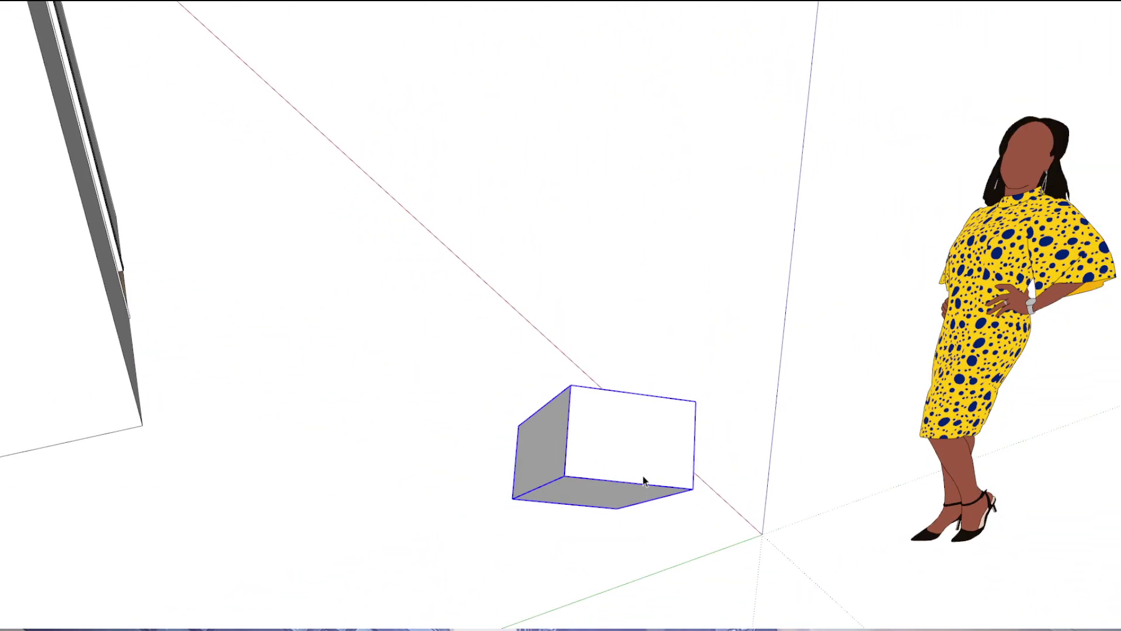
scroll(645, 458, up, 1)
scroll(644, 456, down, 1)
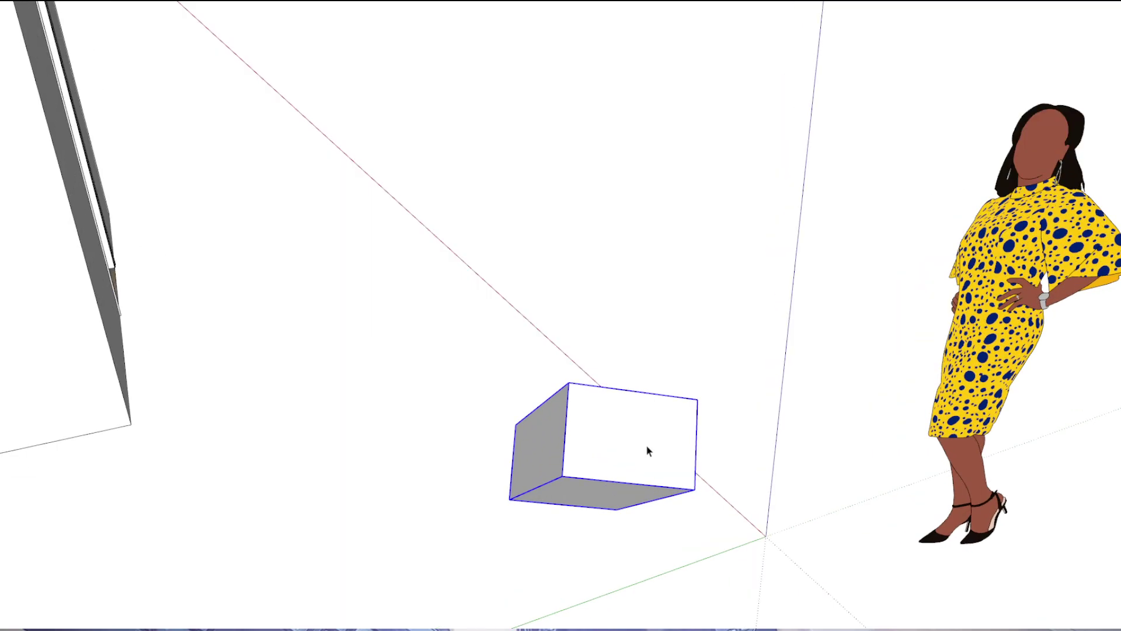
mouse_move(651, 467)
middle_down()
mouse_move(551, 435)
mouse_move(681, 366)
middle_up()
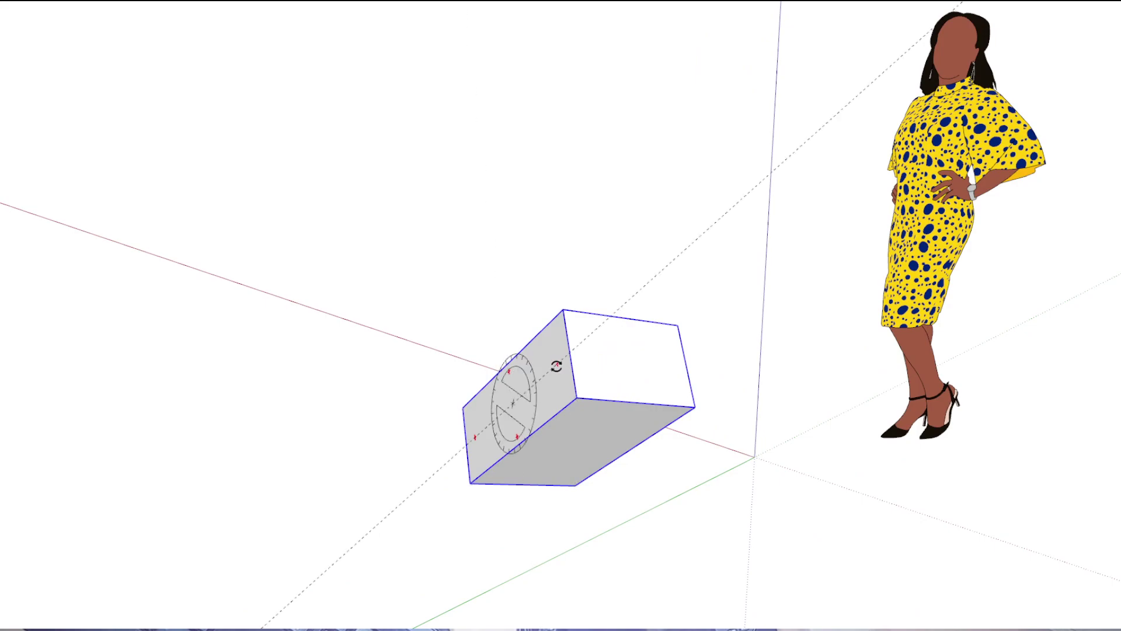
click(585, 356)
click(570, 388)
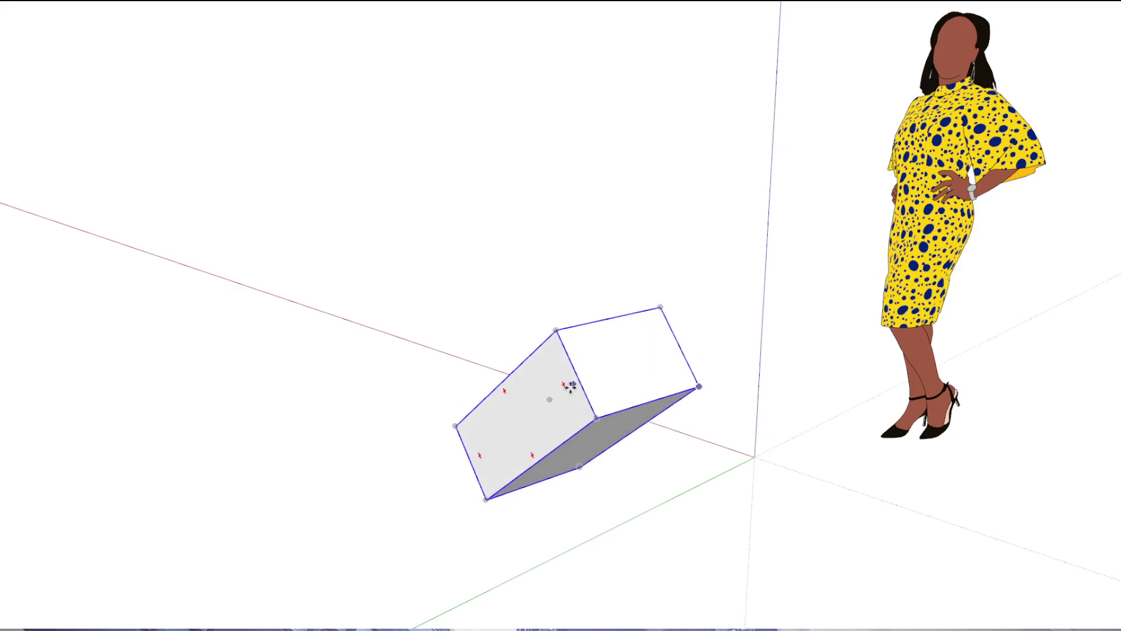
click(563, 383)
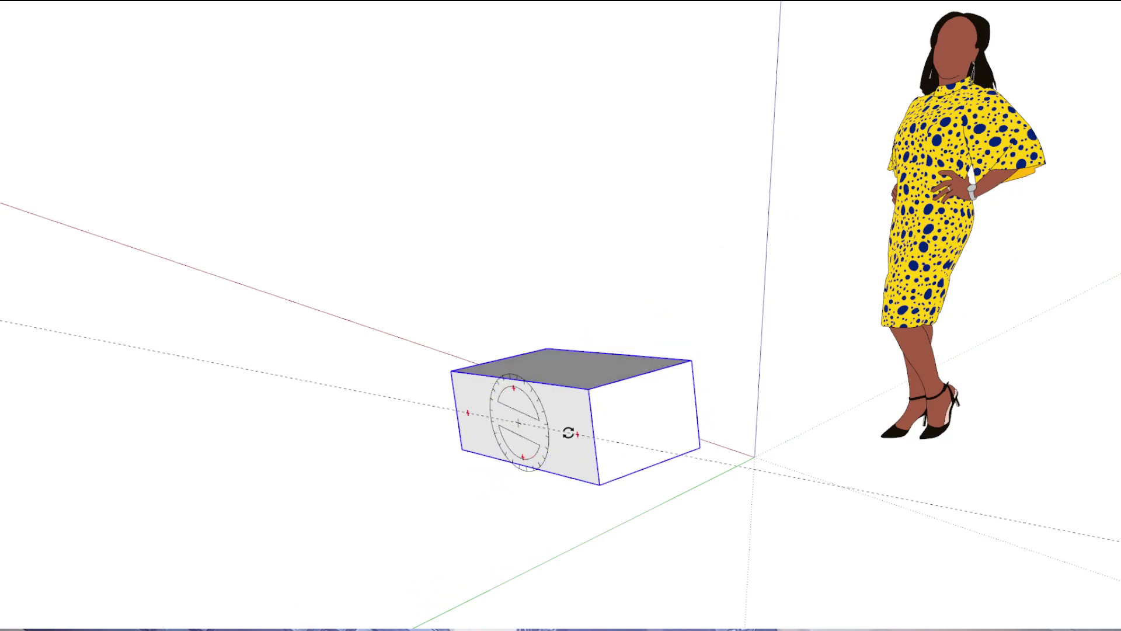
click(565, 446)
- Turn the flat group about its vertical axis with the Move tool's rotation grips on the top face
middle_drag(568, 440, 606, 498)
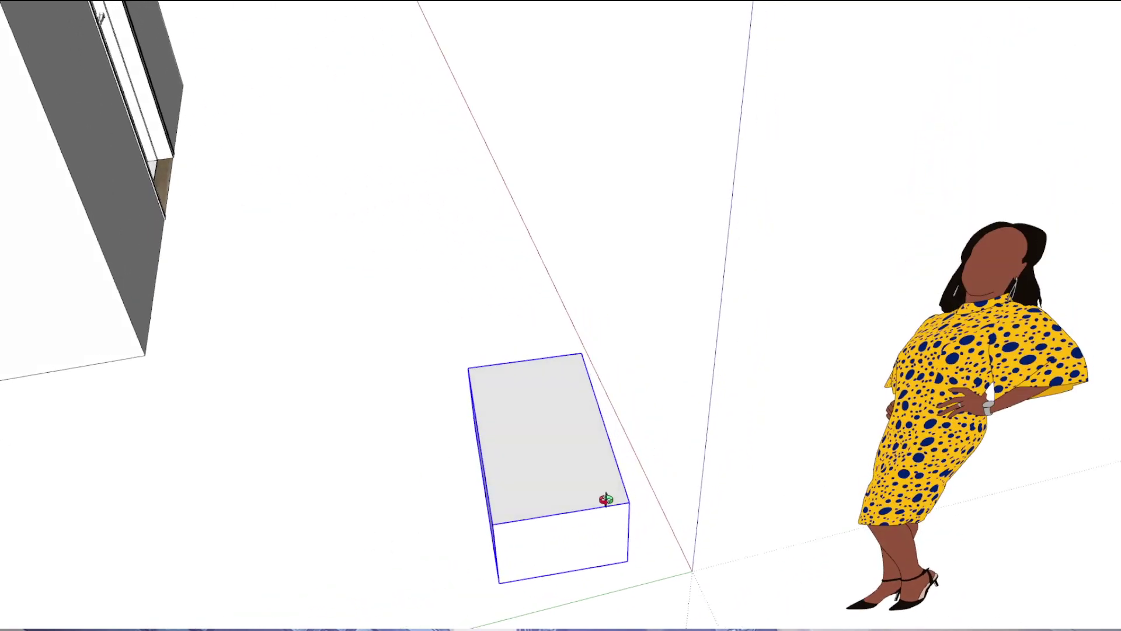
click(557, 506)
click(556, 471)
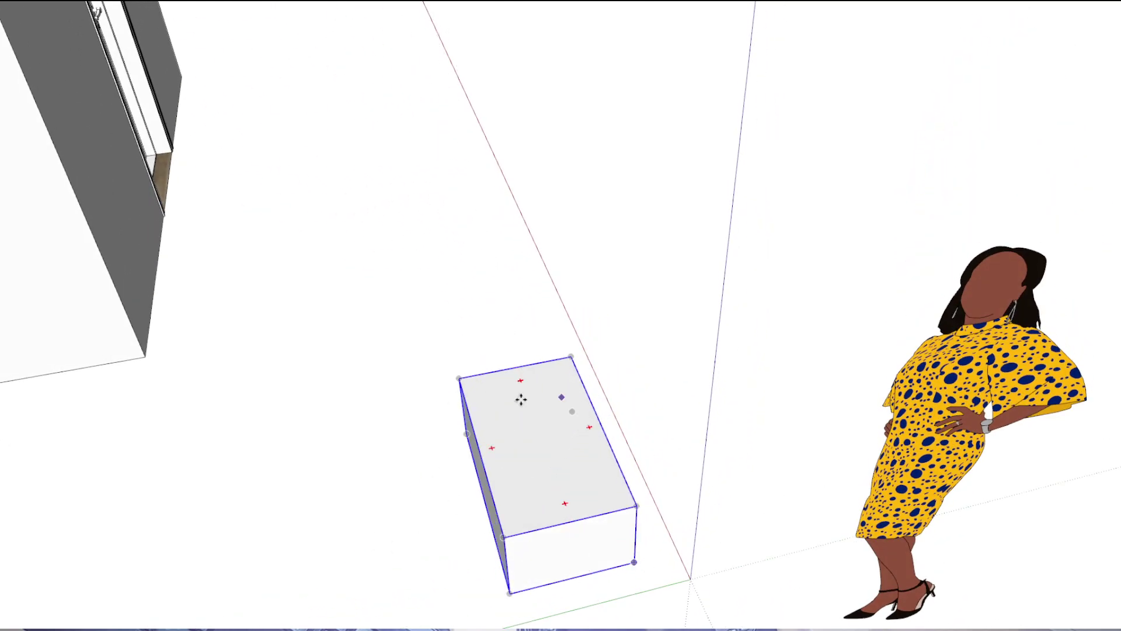
middle_drag(520, 399, 672, 439)
middle_drag(492, 382, 616, 383)
key(q)
key(m)
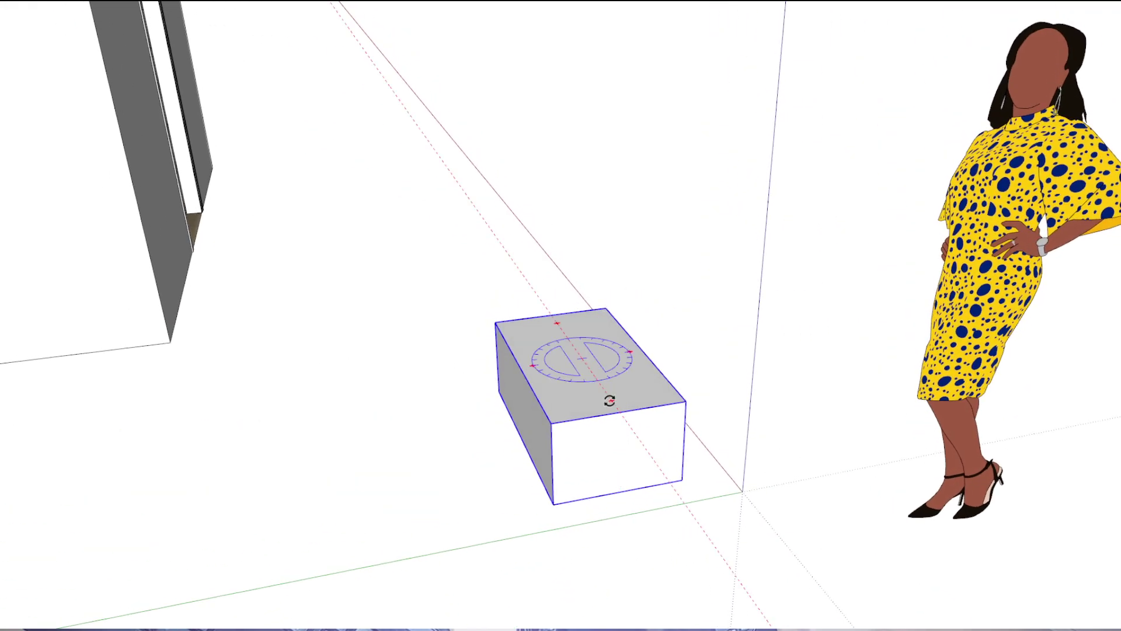
middle_drag(664, 445, 639, 501)
key(space)
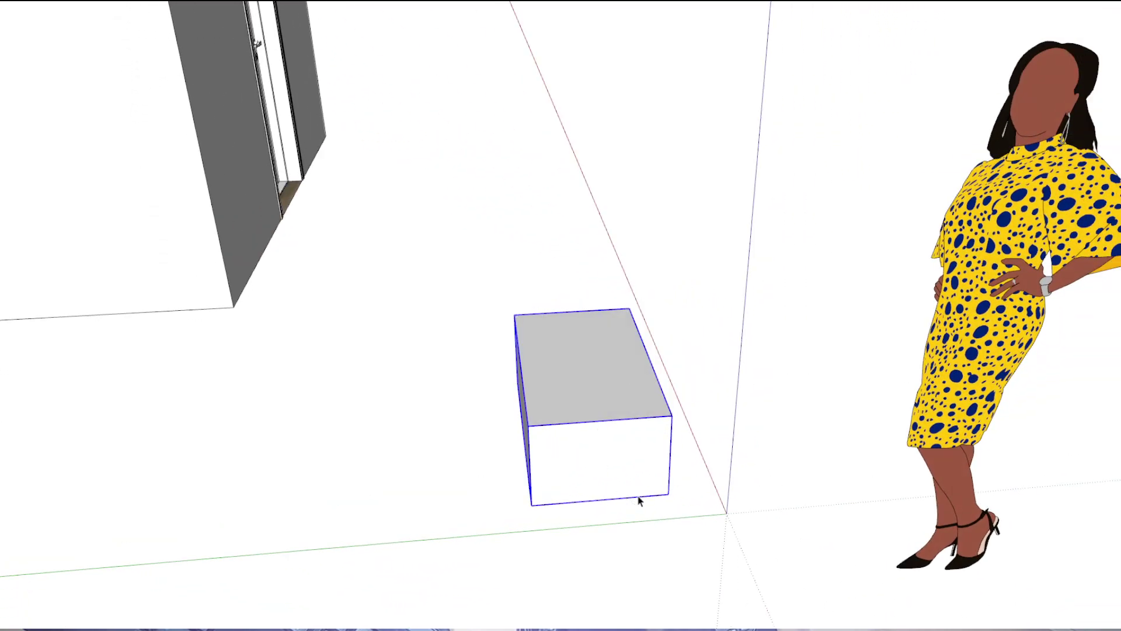
- Move the group by its lower corner nearest the origin onto the origin and away from it again
click(671, 494)
click(723, 513)
middle_drag(723, 512, 805, 493)
click(804, 488)
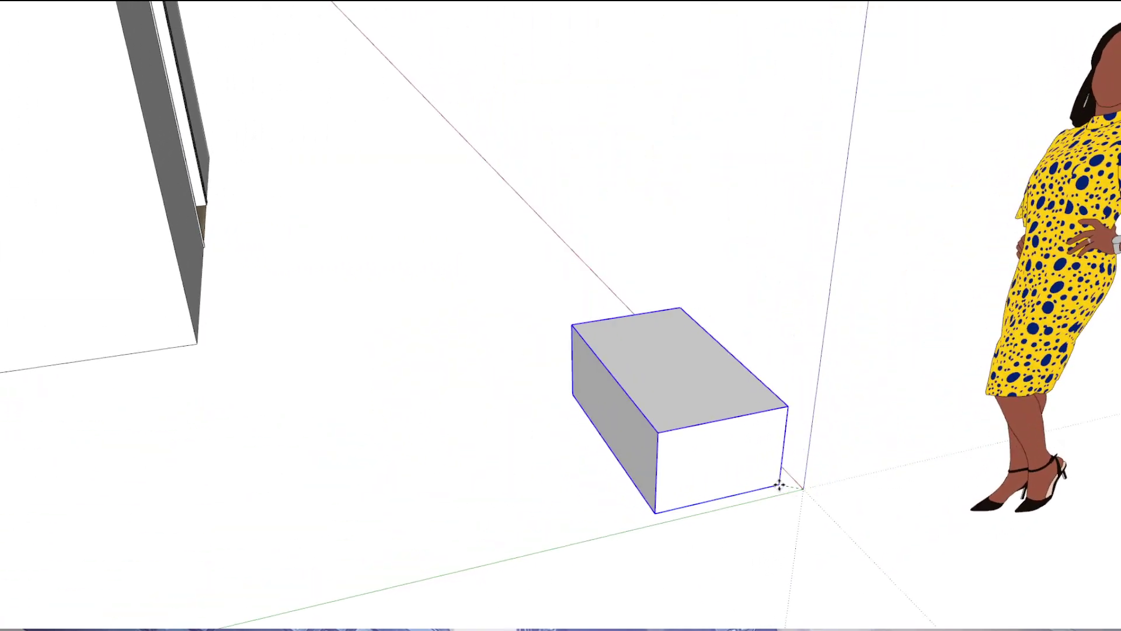
click(673, 461)
middle_drag(673, 461, 617, 494)
key(space)
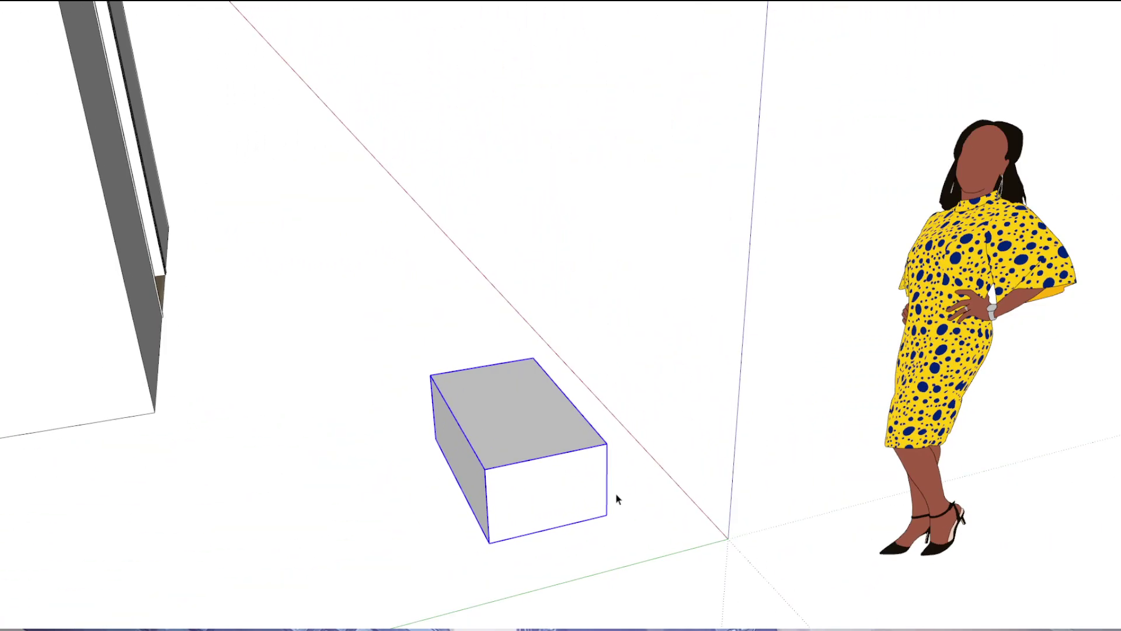
- Open the group, select all its geometry and rotate it about the red axis with the Rotate tool
double_click(569, 500)
triple_click(567, 493)
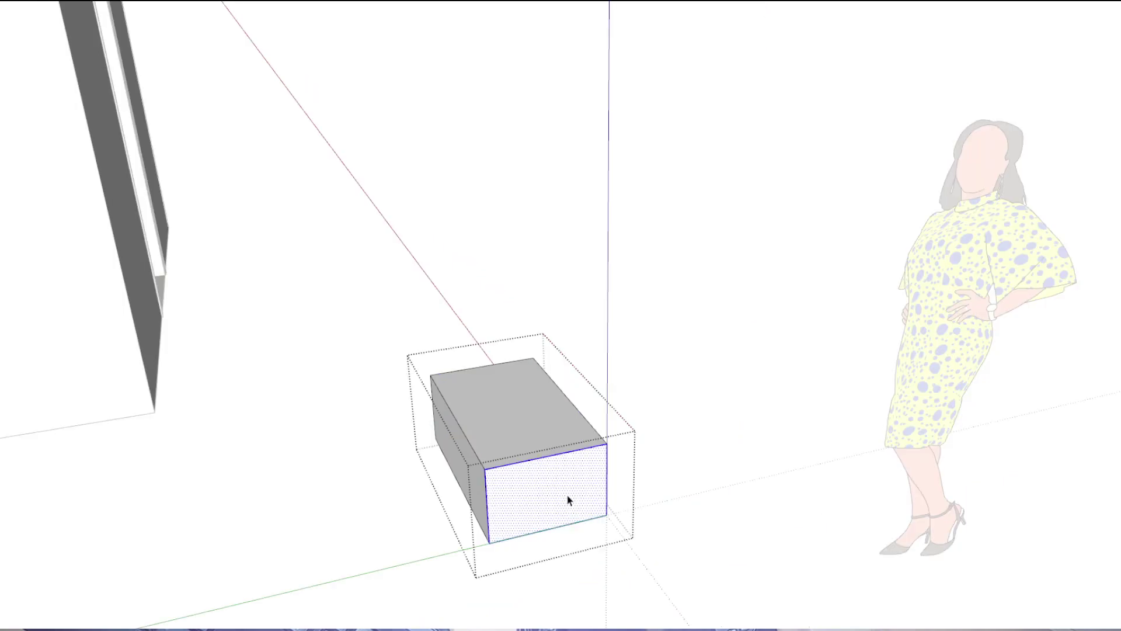
key(m)
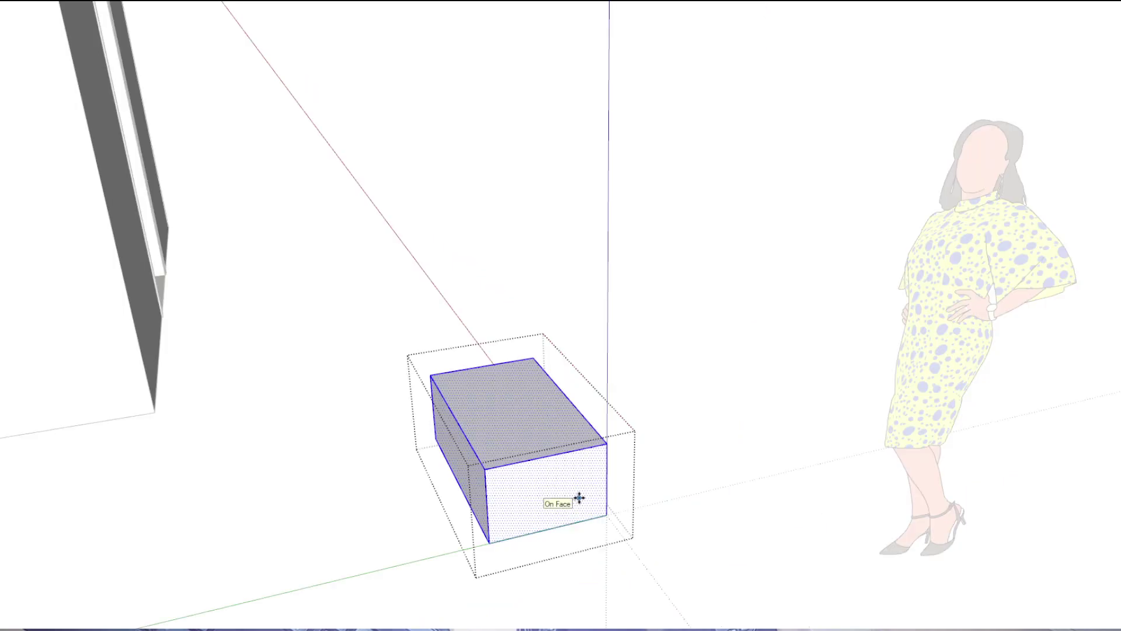
key(q)
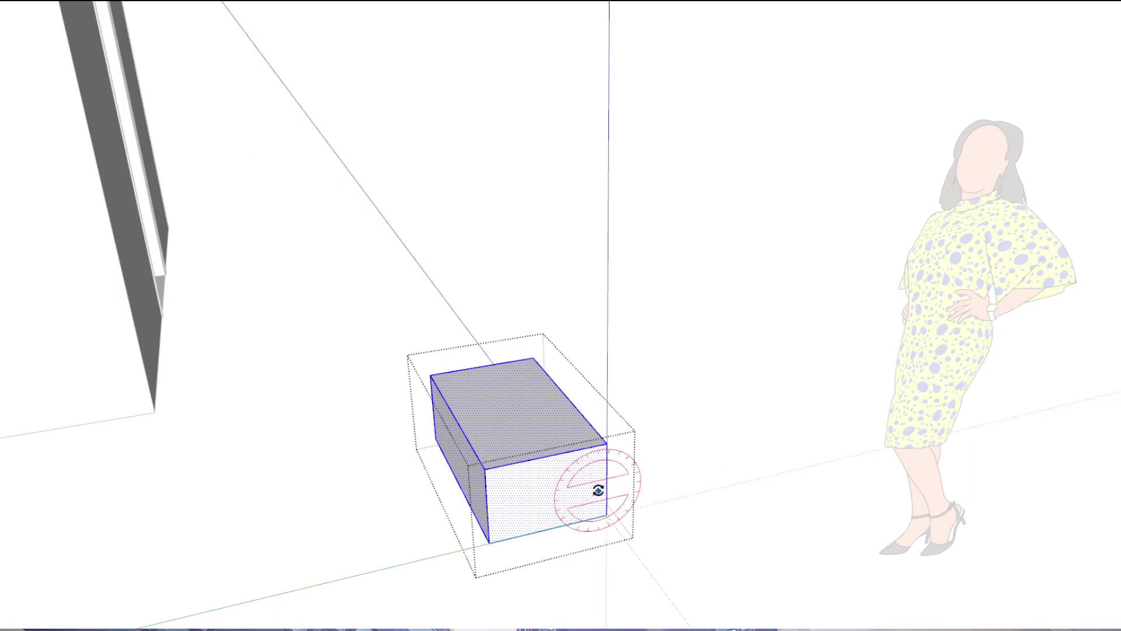
click(502, 499)
click(514, 479)
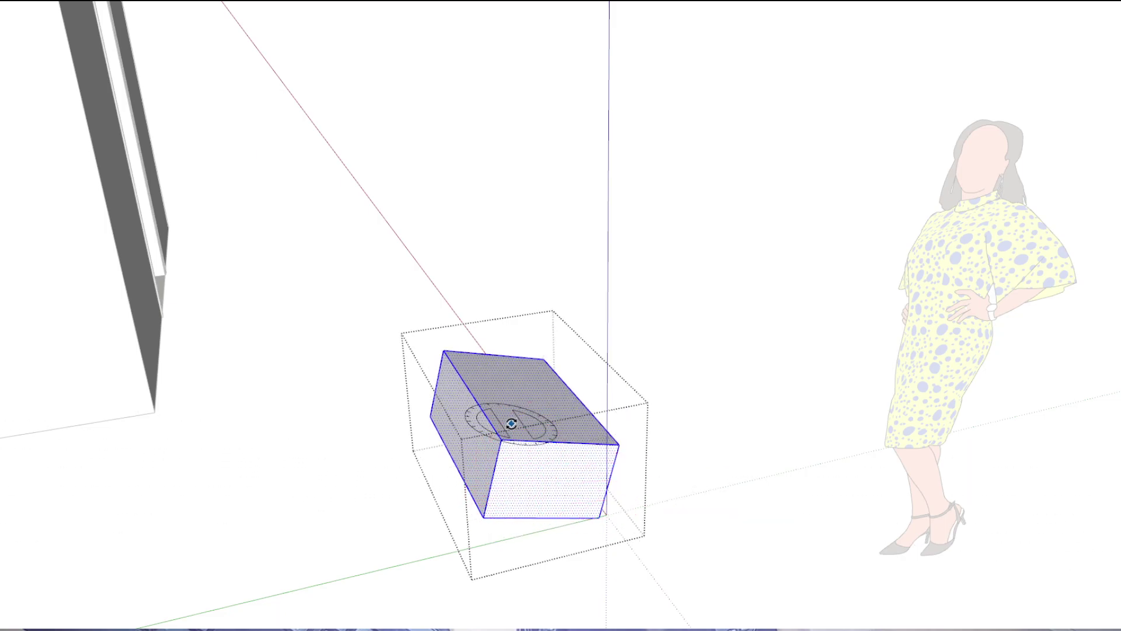
middle_drag(513, 426, 675, 478)
- Tilt the selected geometry steeply upward by a rotation grip on its long side face and close the group
key(m)
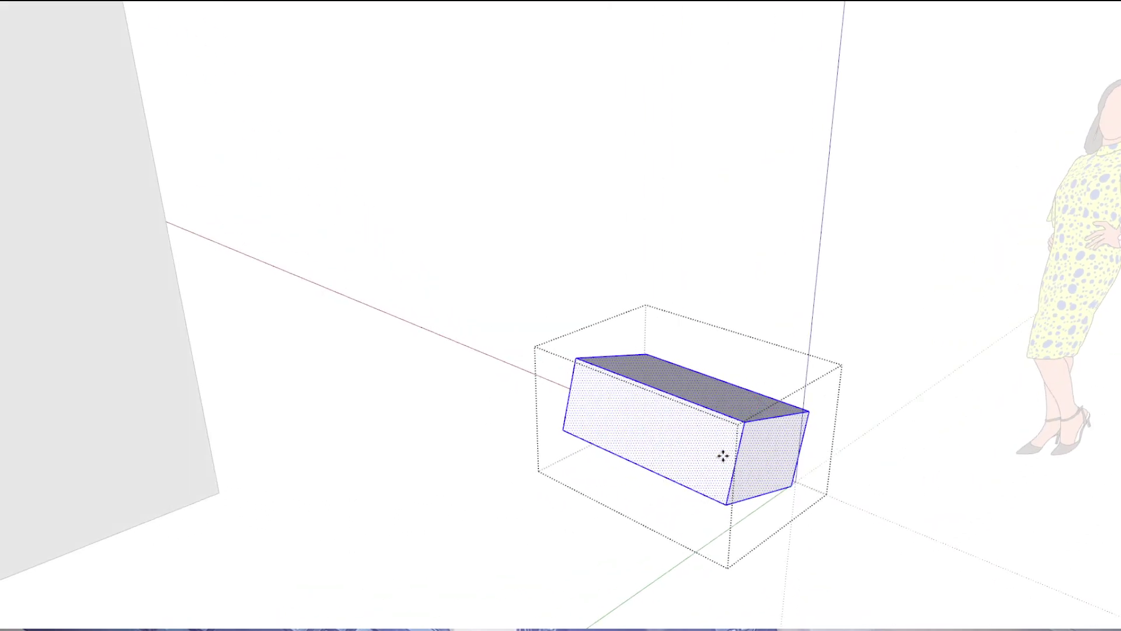
click(618, 415)
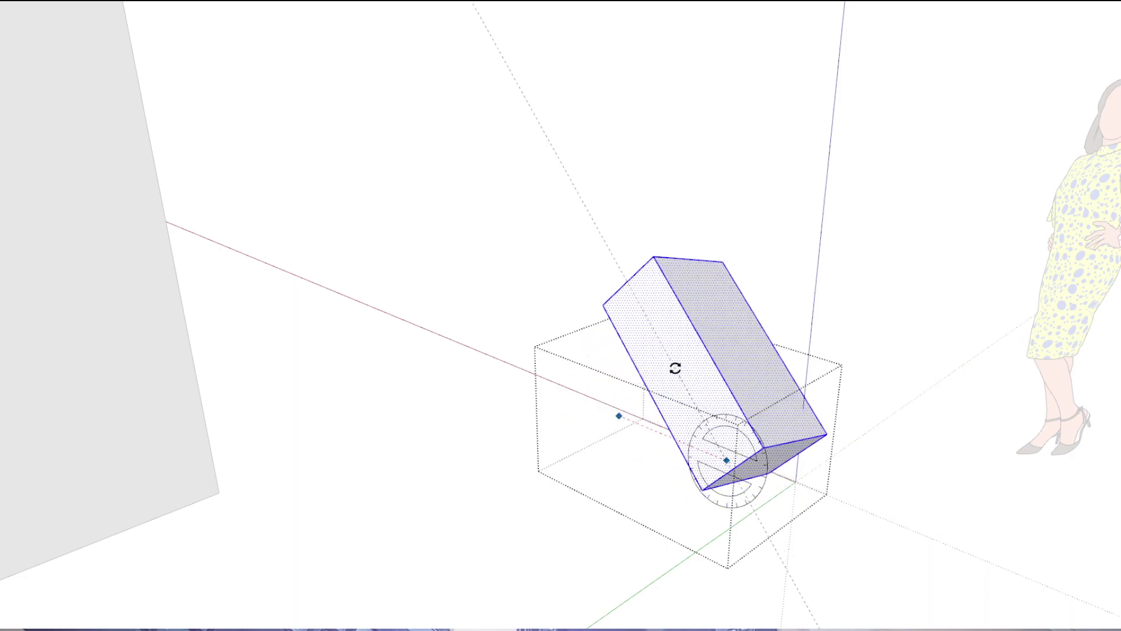
click(676, 368)
middle_drag(609, 448, 377, 488)
key(space)
click(666, 570)
- Rotate the closed group as a whole with the Move tool's rotation grips on its bounding box
middle_drag(666, 570, 736, 444)
click(730, 452)
middle_drag(1119, 455, 165, 518)
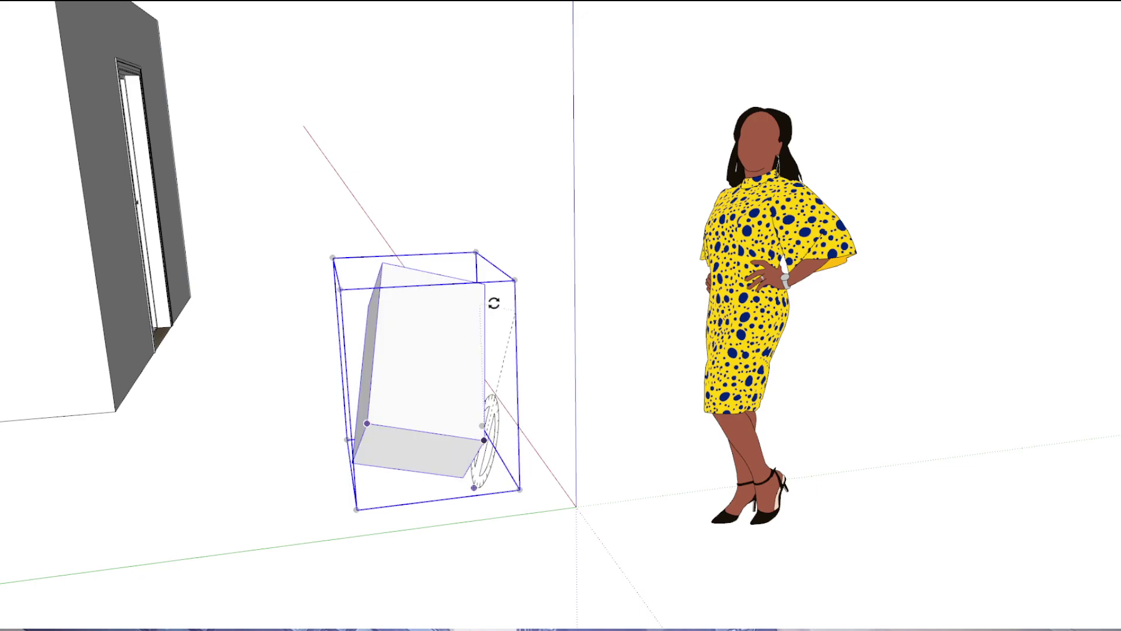
click(482, 296)
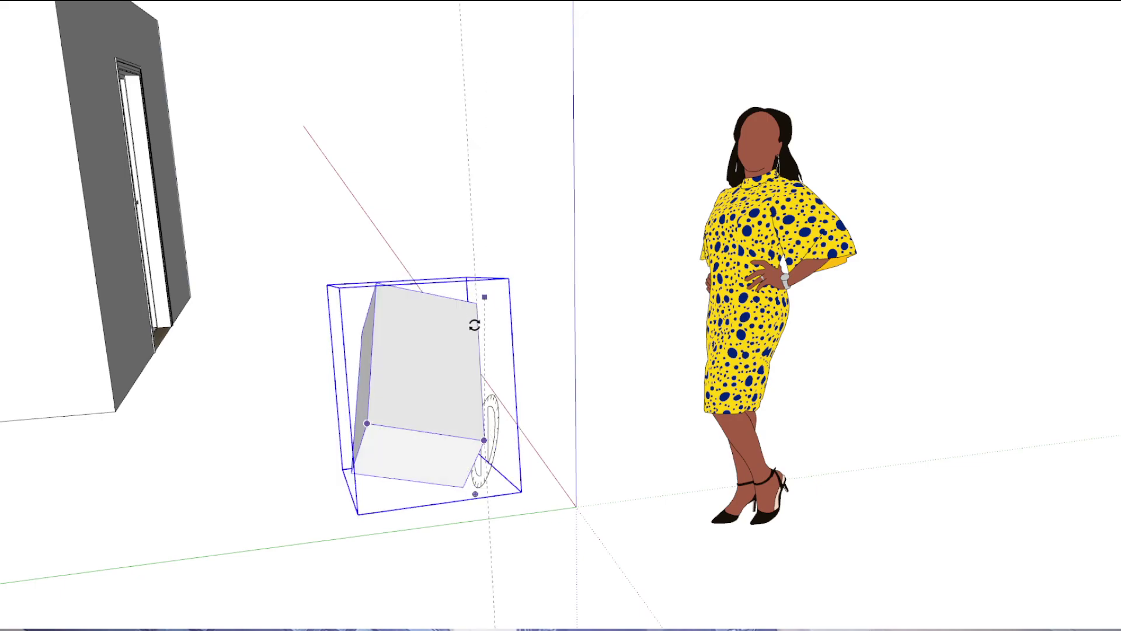
click(460, 397)
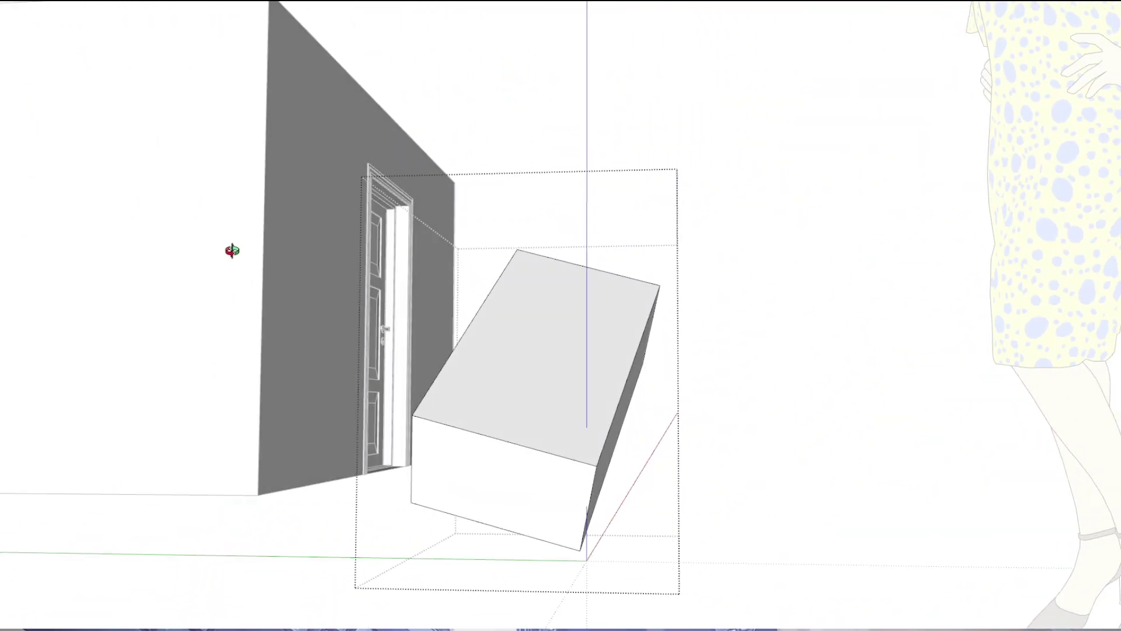
- Close the group and examine the tilted box's orientation against the model axes
key(Escape)
scroll(1043, 517, down, 1)
scroll(604, 474, up, 2)
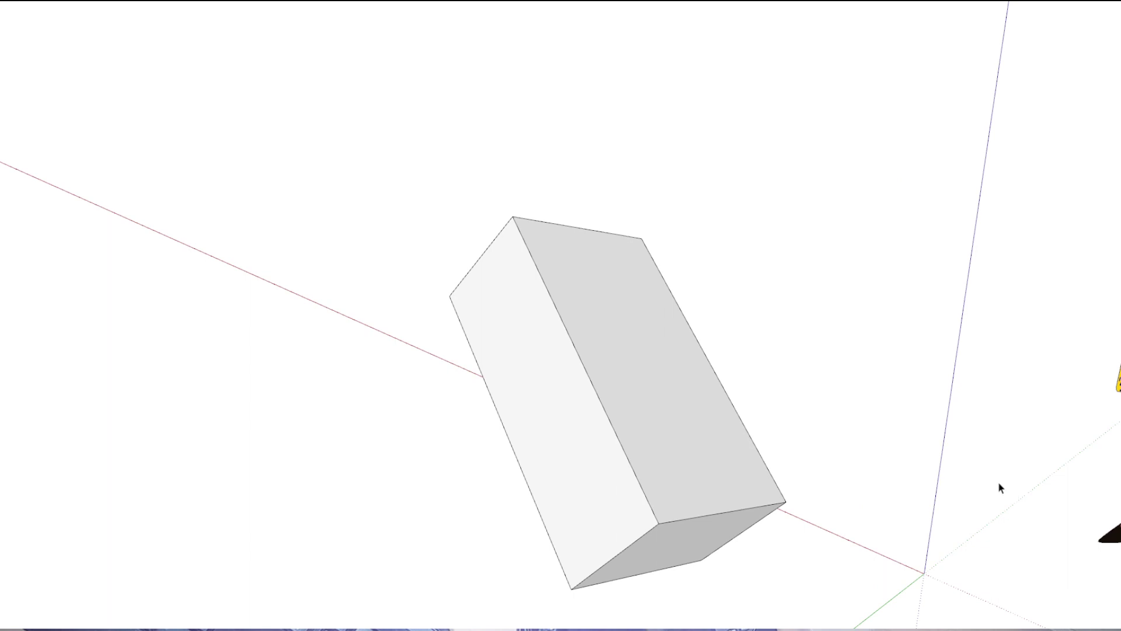
scroll(1000, 479, down, 3)
middle_drag(1042, 501, 227, 333)
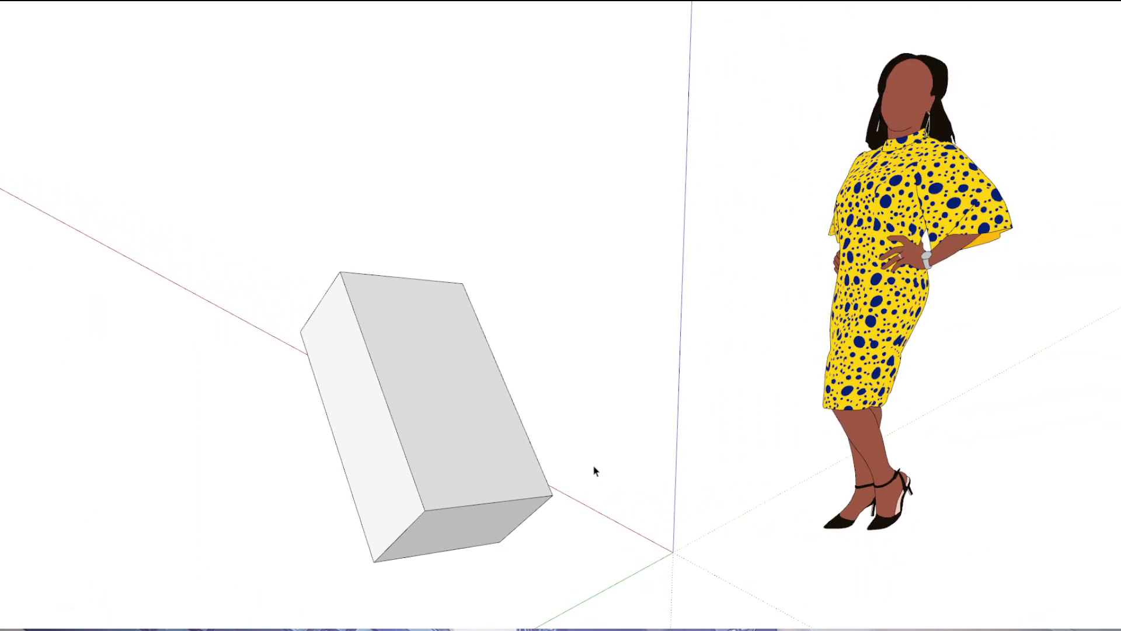
scroll(850, 432, down, 1)
scroll(680, 390, up, 3)
scroll(495, 391, down, 3)
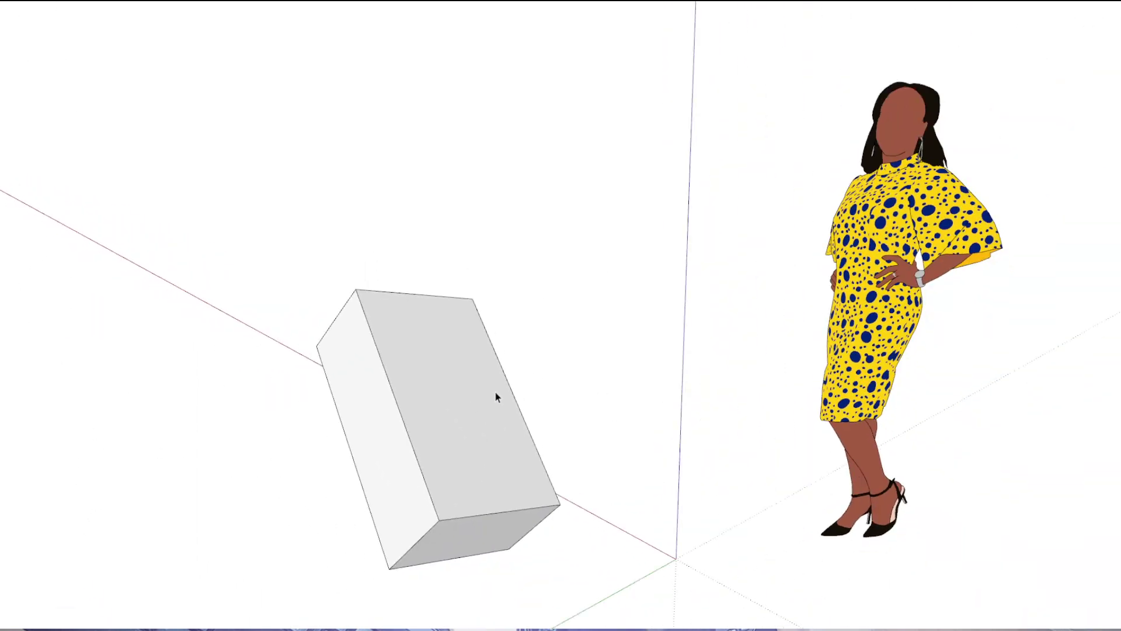
scroll(498, 389, up, 1)
scroll(450, 343, down, 4)
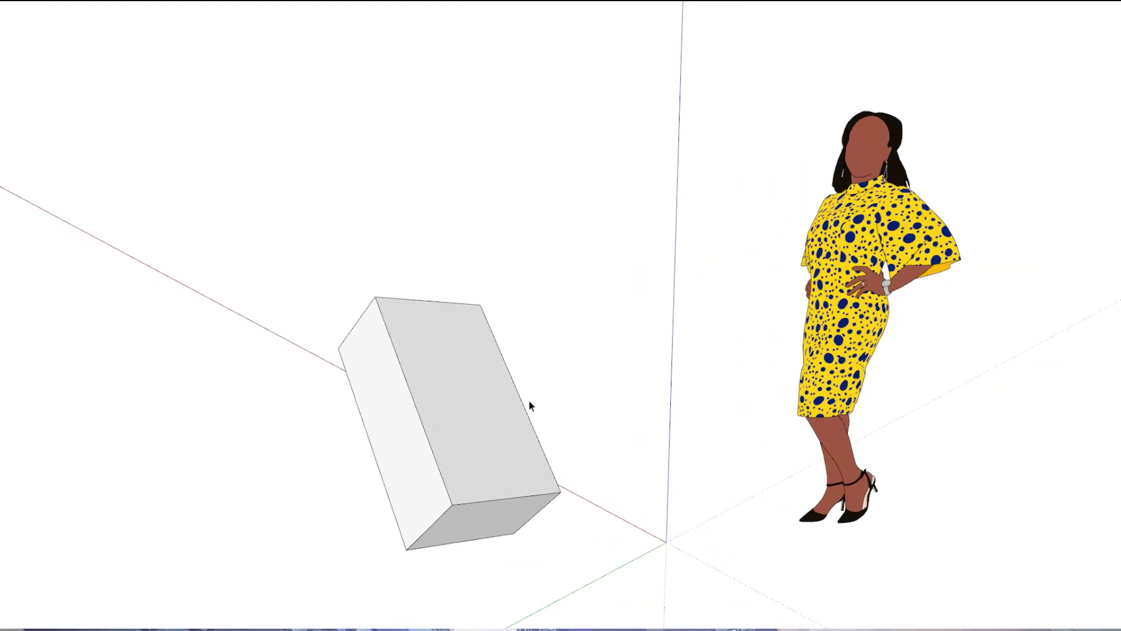
scroll(450, 430, up, 3)
- Select the tilted box group and rotate it back to level with the Move tool's rotation grips on its end and side faces
click(396, 430)
middle_drag(397, 430, 270, 208)
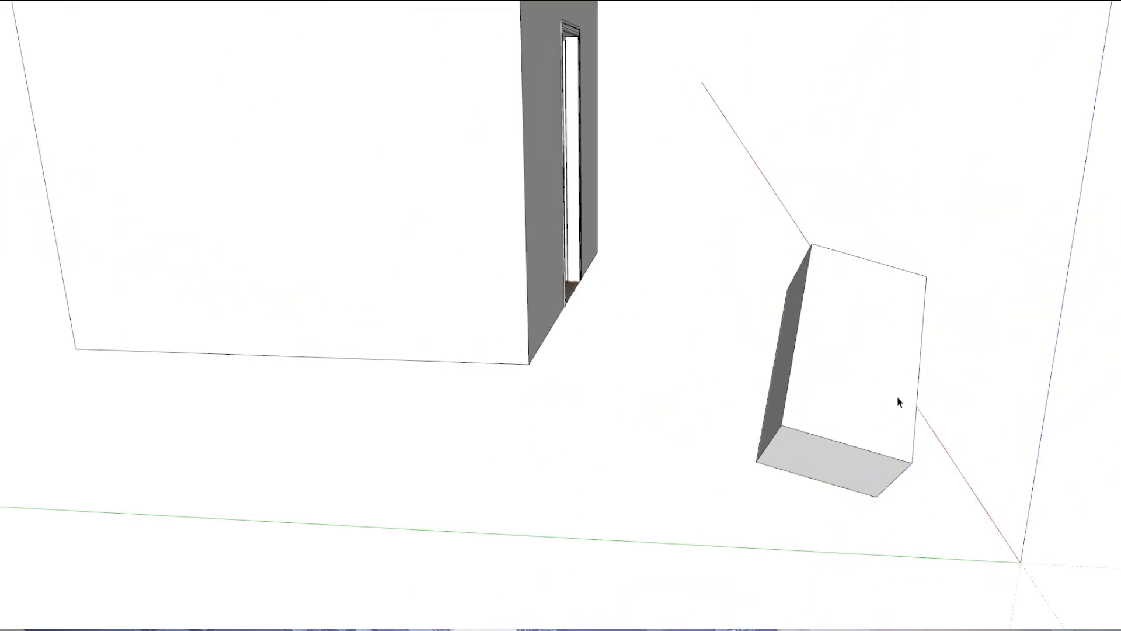
click(781, 345)
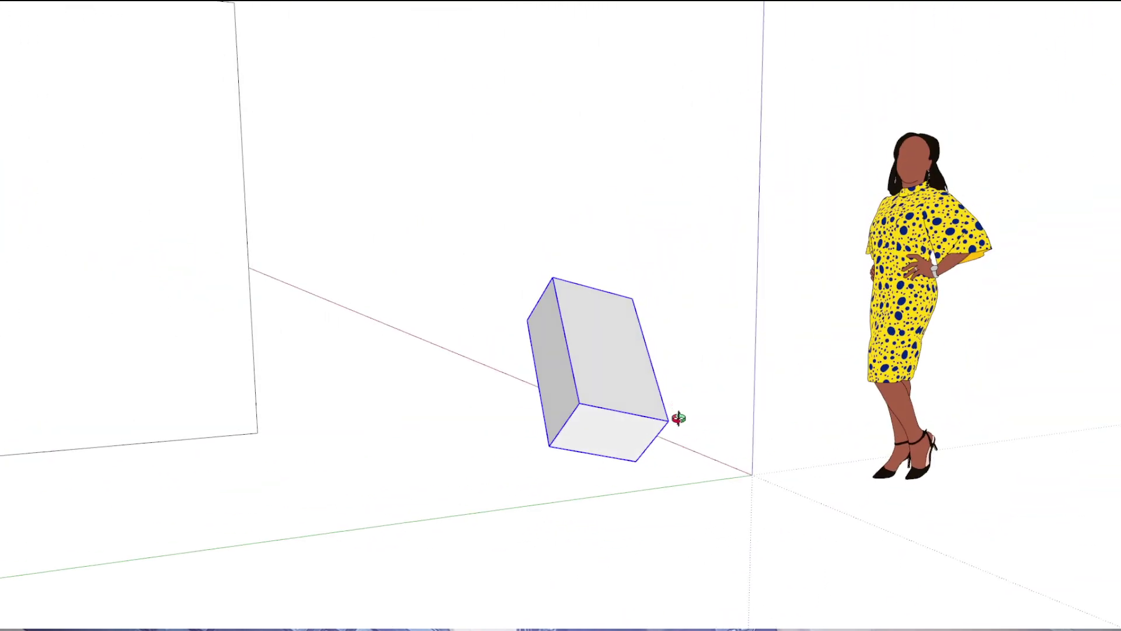
scroll(678, 418, up, 4)
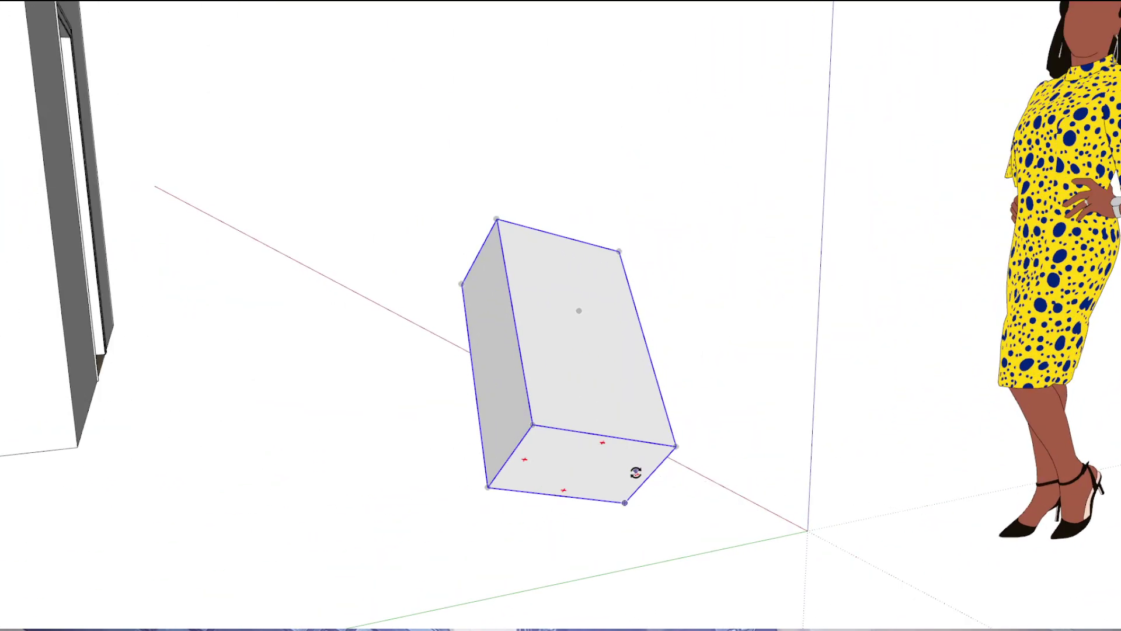
click(638, 473)
click(638, 463)
middle_drag(602, 472, 680, 445)
drag(678, 463, 676, 388)
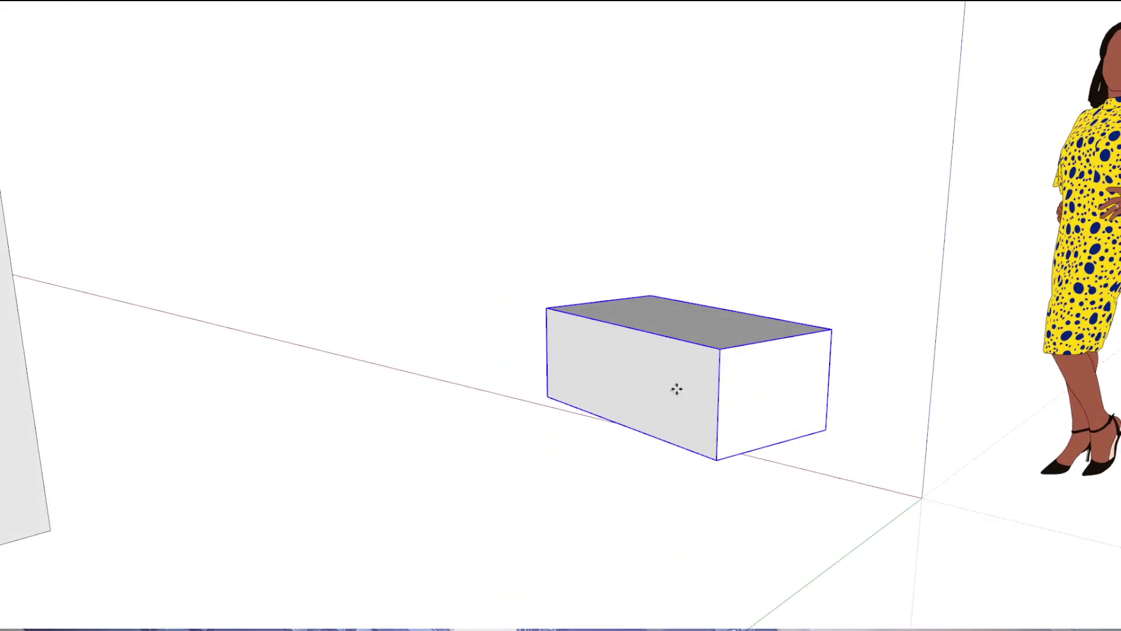
- Rotate the group about the vertical axis by a grip on its upper face so its long side runs parallel to the red axis
middle_drag(675, 388, 555, 550)
click(703, 423)
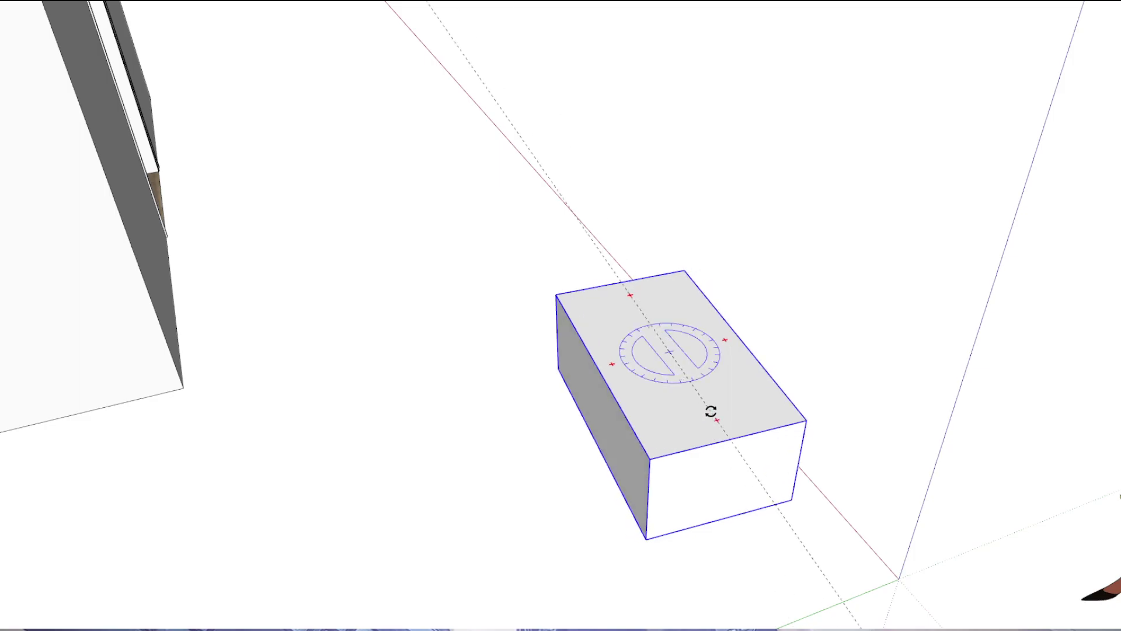
click(720, 407)
scroll(716, 455, down, 3)
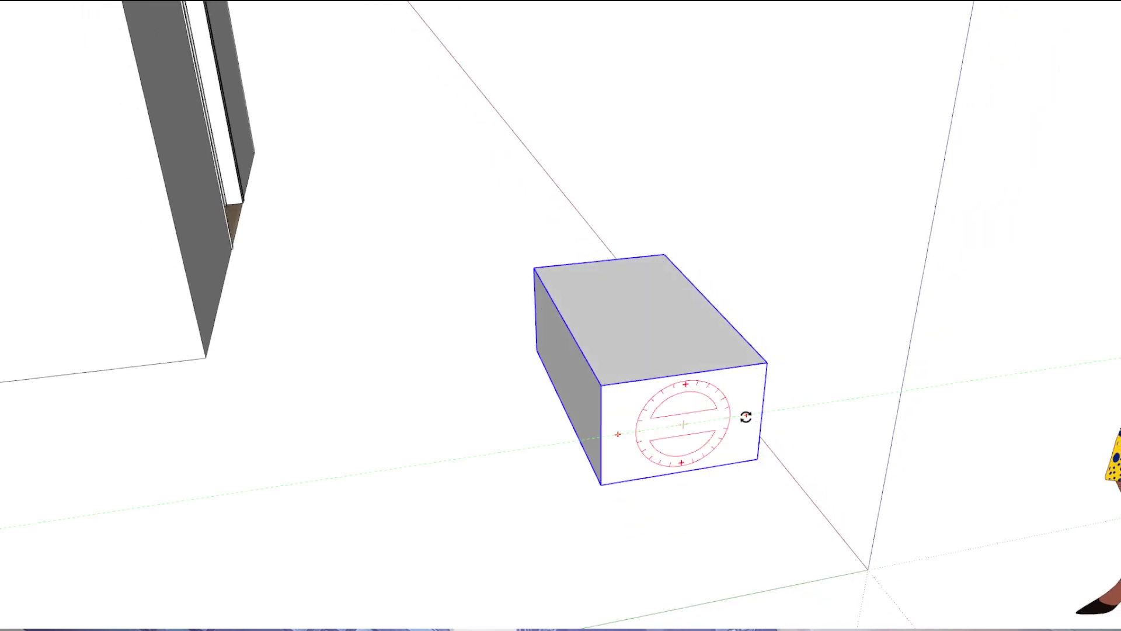
scroll(757, 409, up, 4)
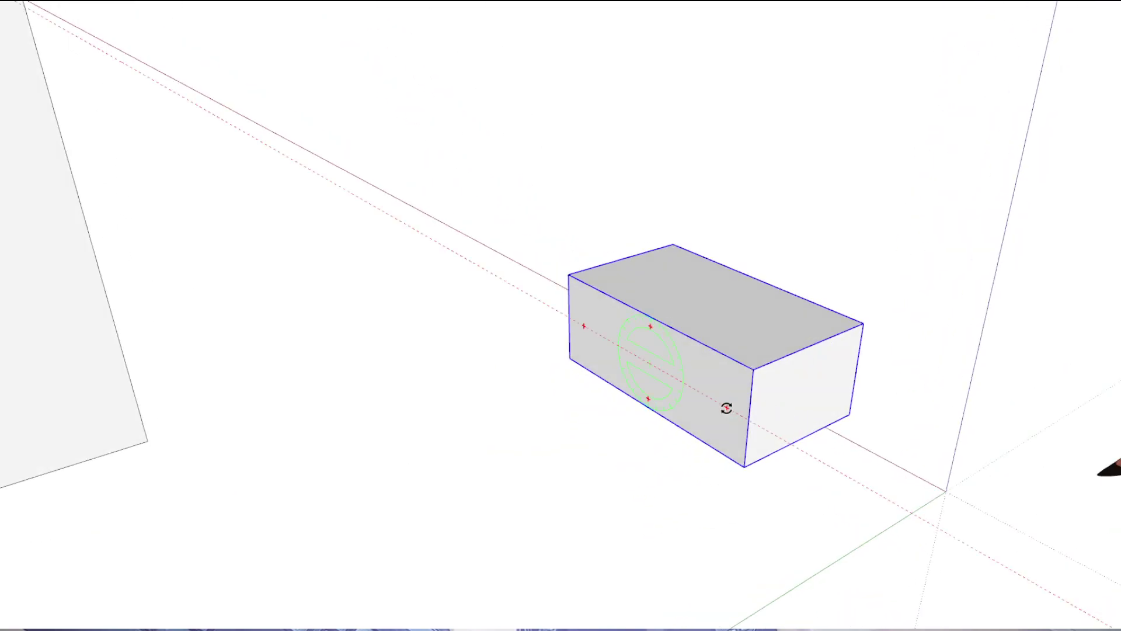
- Move the box group by its lower corner nearest the origin onto the axes origin and deselect it
middle_drag(726, 408, 518, 448)
drag(607, 434, 705, 496)
key(Escape)
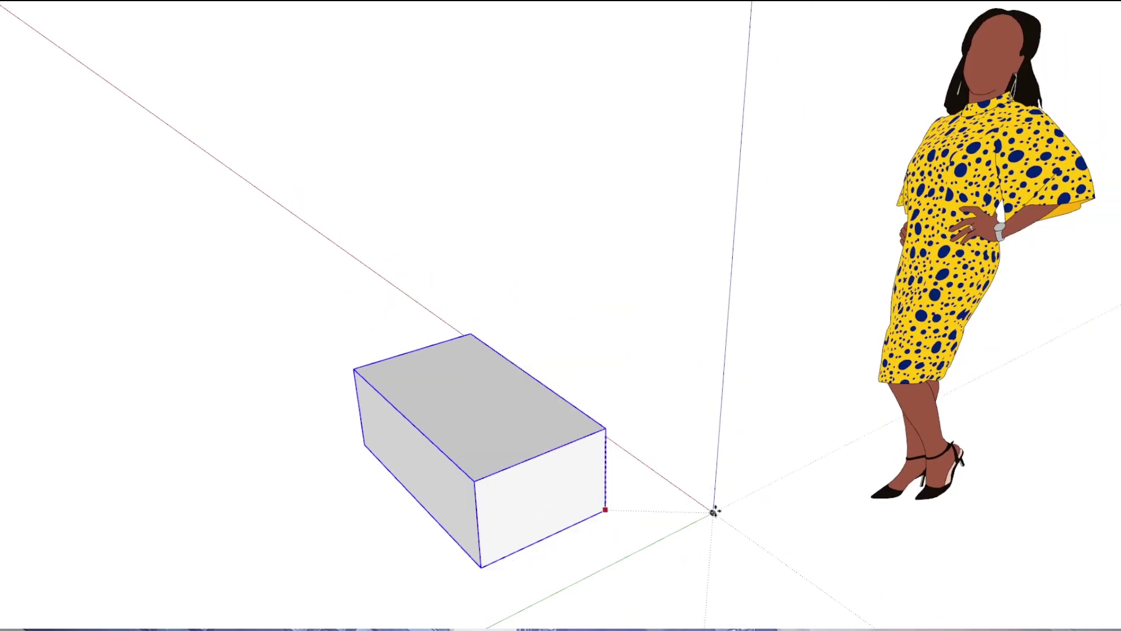
click(606, 508)
click(713, 512)
middle_drag(714, 511, 610, 473)
key(space)
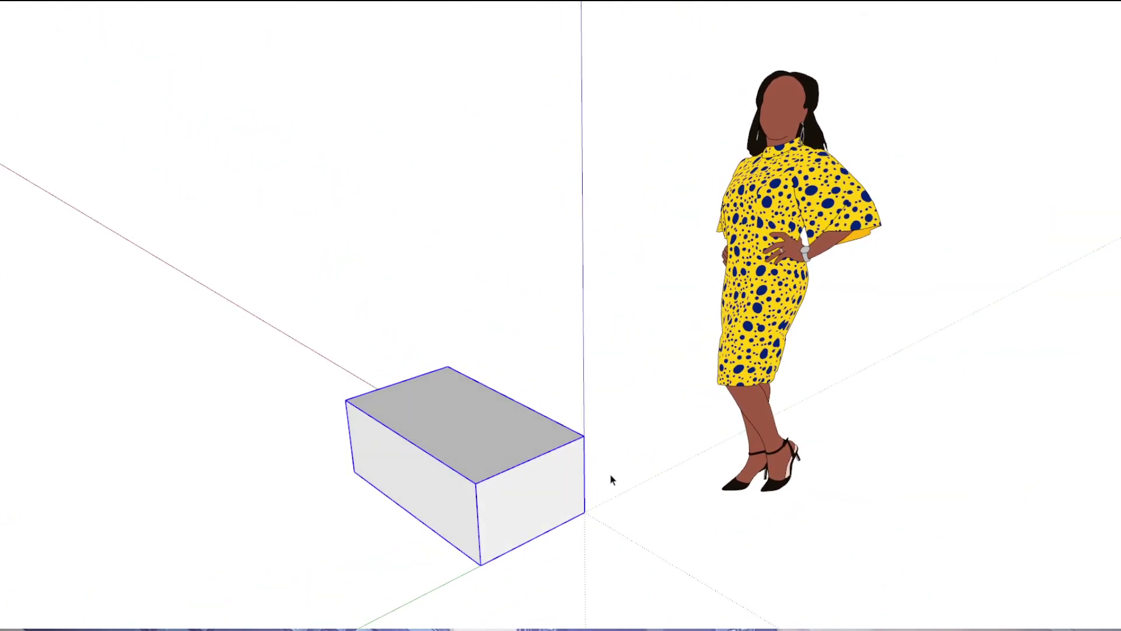
scroll(601, 409, up, 1)
mouse_move(598, 409)
shift+middle_down()
mouse_move(578, 493)
mouse_move(601, 475)
mouse_move(595, 398)
mouse_move(601, 456)
mouse_move(621, 482)
mouse_move(590, 401)
mouse_move(613, 420)
shift+middle_up()
scroll(584, 499, down, 1)
click(583, 498)
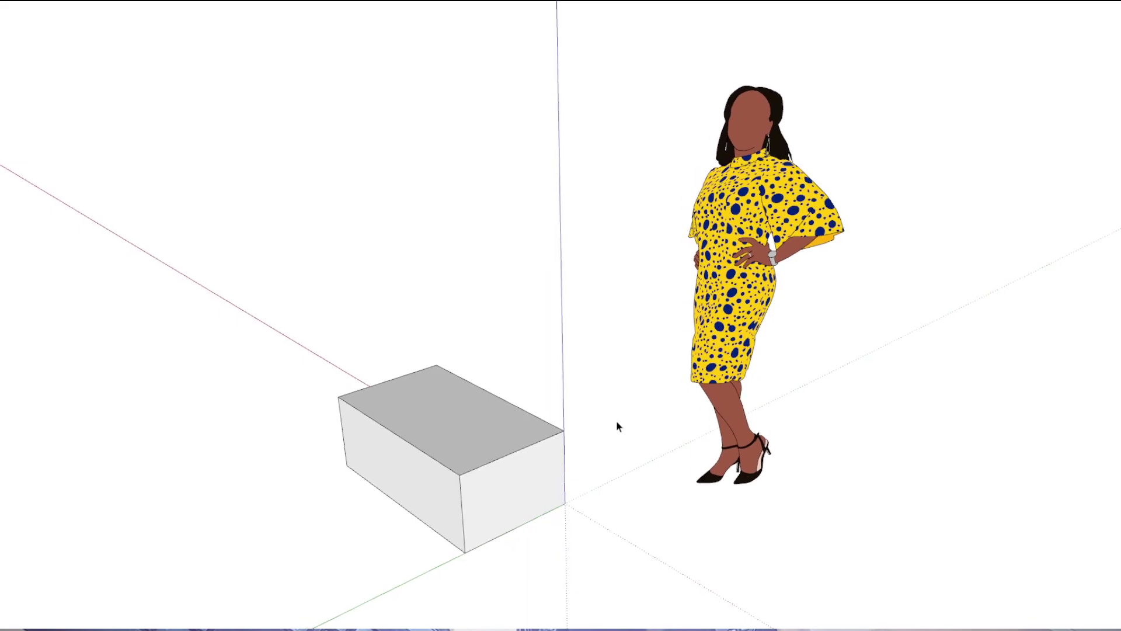